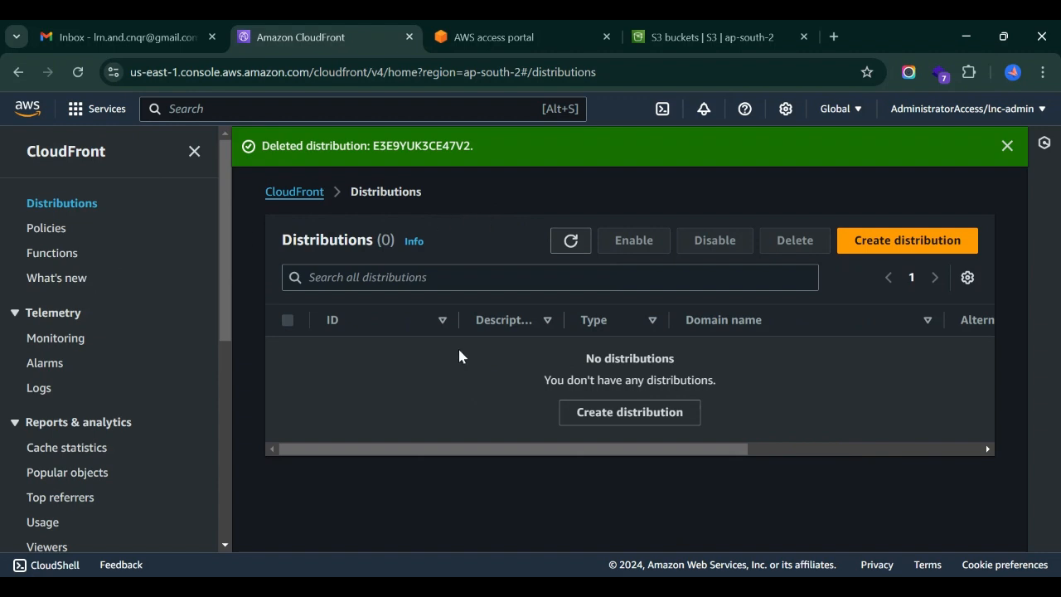
Step: Start a new CloudFront distribution and choose demo-nov-7-bucket.s3.amazonaws.com as its origin domain
{"action": "left_click", "coordinate": [641, 414]}
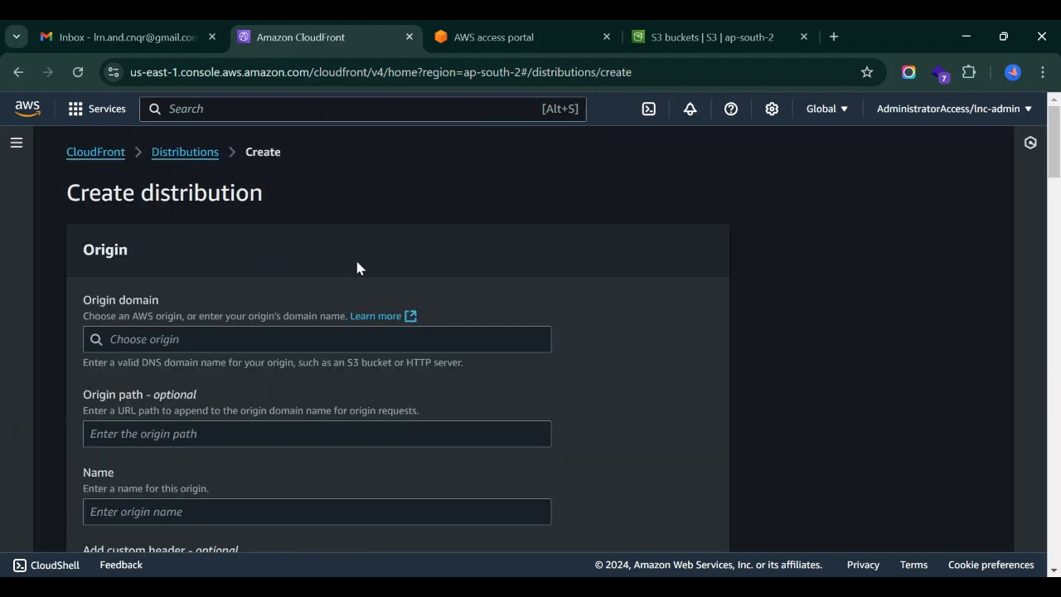
{"action": "left_click", "coordinate": [203, 338]}
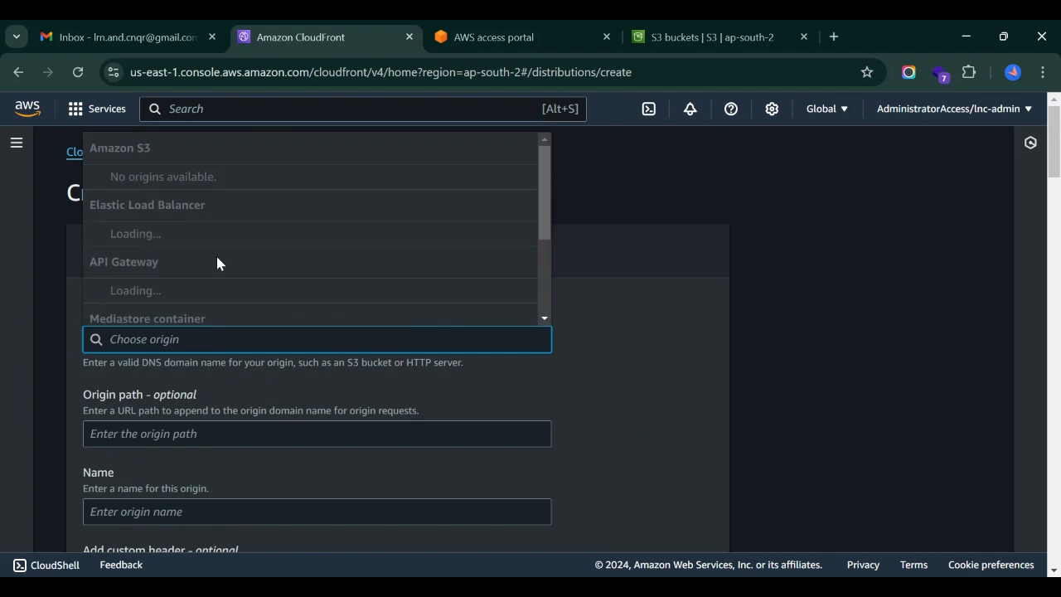
{"action": "scroll", "coordinate": [218, 257], "scroll_direction": "down", "scroll_amount": 5}
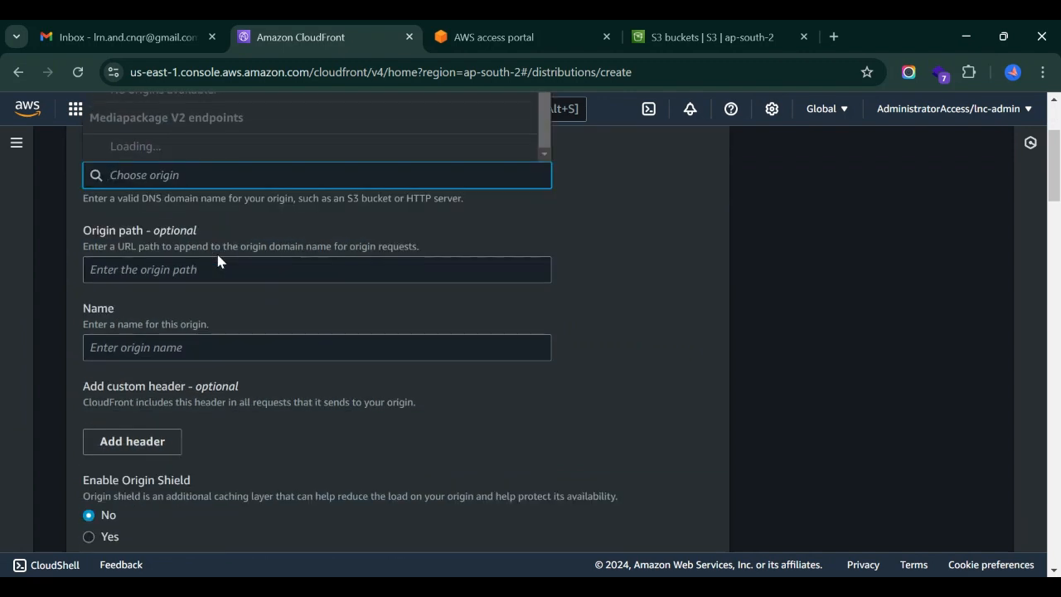
{"action": "scroll", "coordinate": [218, 260], "scroll_direction": "up", "scroll_amount": 2}
{"action": "scroll", "coordinate": [236, 258], "scroll_direction": "up", "scroll_amount": 3}
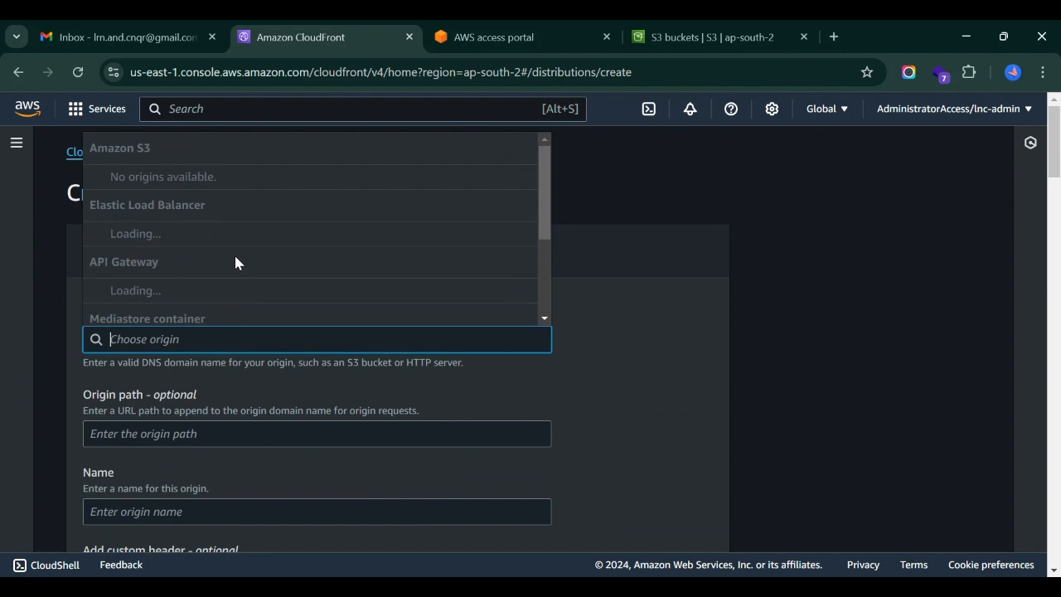
{"action": "scroll", "coordinate": [190, 273], "scroll_direction": "down", "scroll_amount": 3}
{"action": "scroll", "coordinate": [189, 271], "scroll_direction": "down", "scroll_amount": 2}
{"action": "scroll", "coordinate": [213, 212], "scroll_direction": "up", "scroll_amount": 1}
{"action": "scroll", "coordinate": [213, 213], "scroll_direction": "up", "scroll_amount": 4}
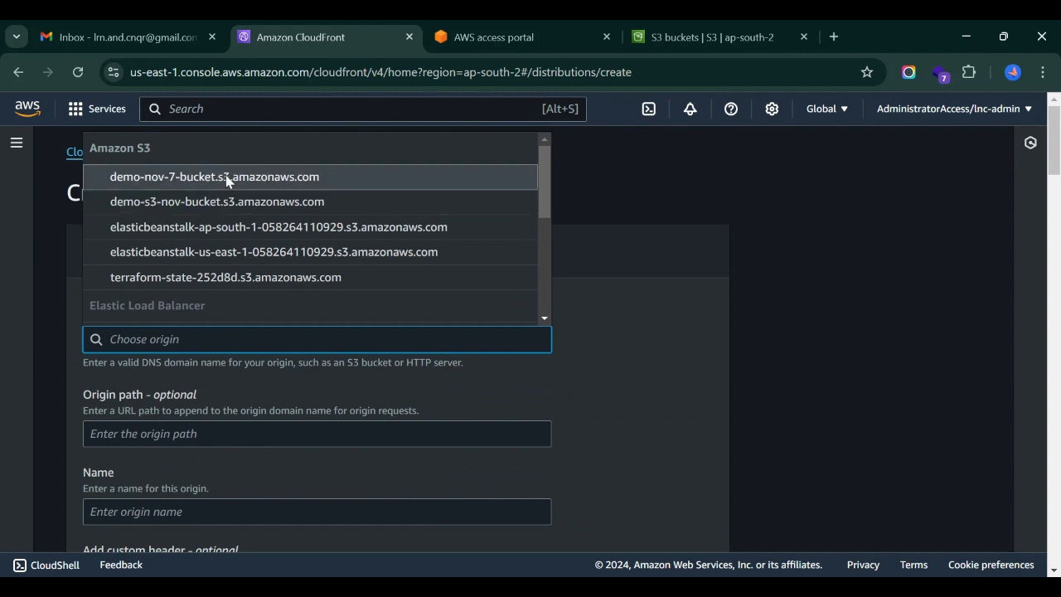
{"action": "left_click", "coordinate": [205, 180]}
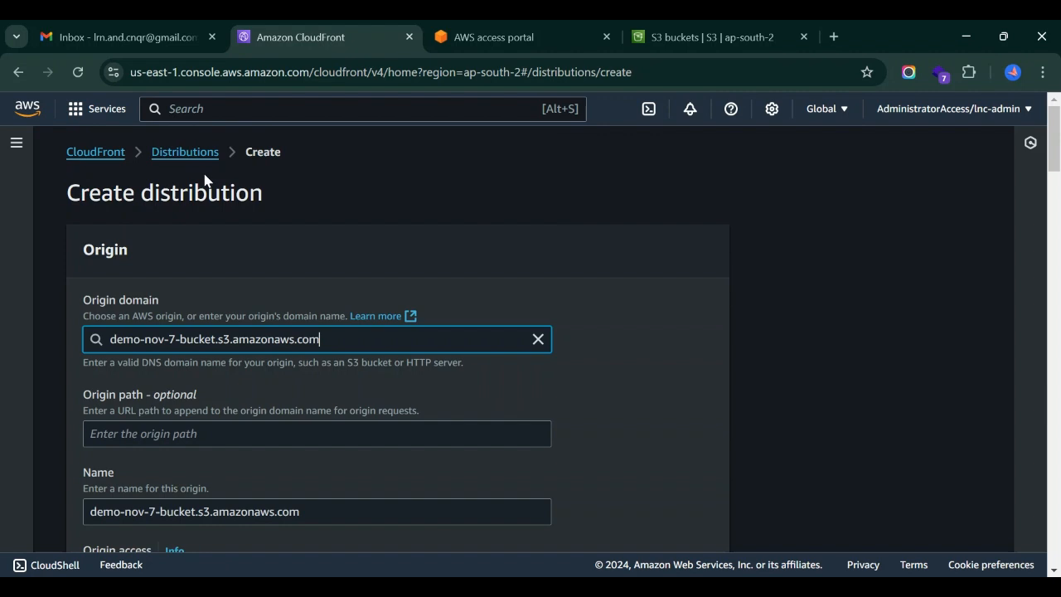
Step: Set the origin access of the new distribution to Origin access control settings (recommended)
{"action": "scroll", "coordinate": [320, 273], "scroll_direction": "down", "scroll_amount": 3}
{"action": "scroll", "coordinate": [318, 274], "scroll_direction": "down", "scroll_amount": 3}
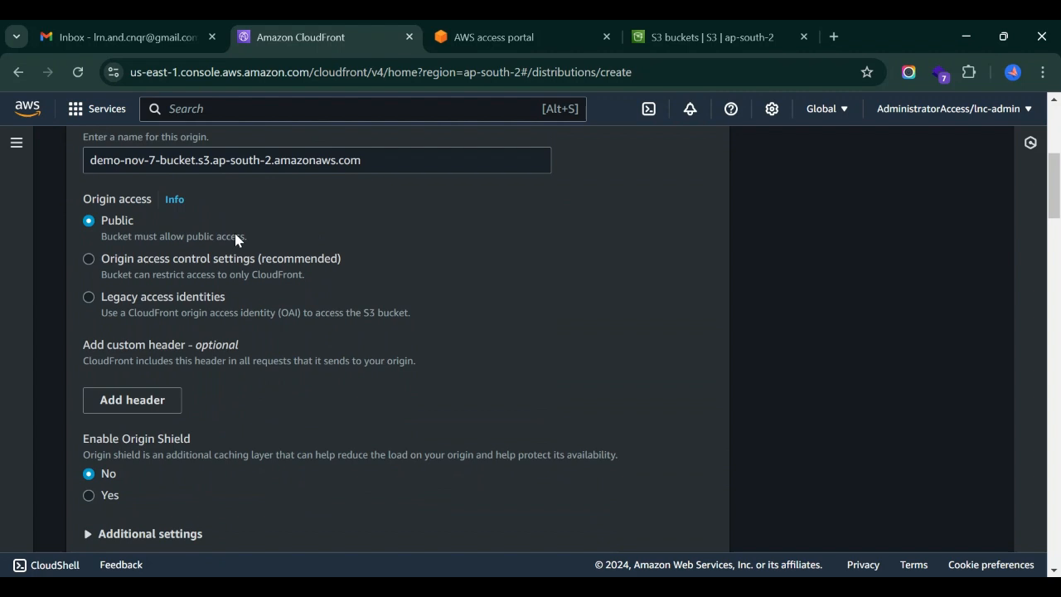
{"action": "left_click", "coordinate": [88, 260]}
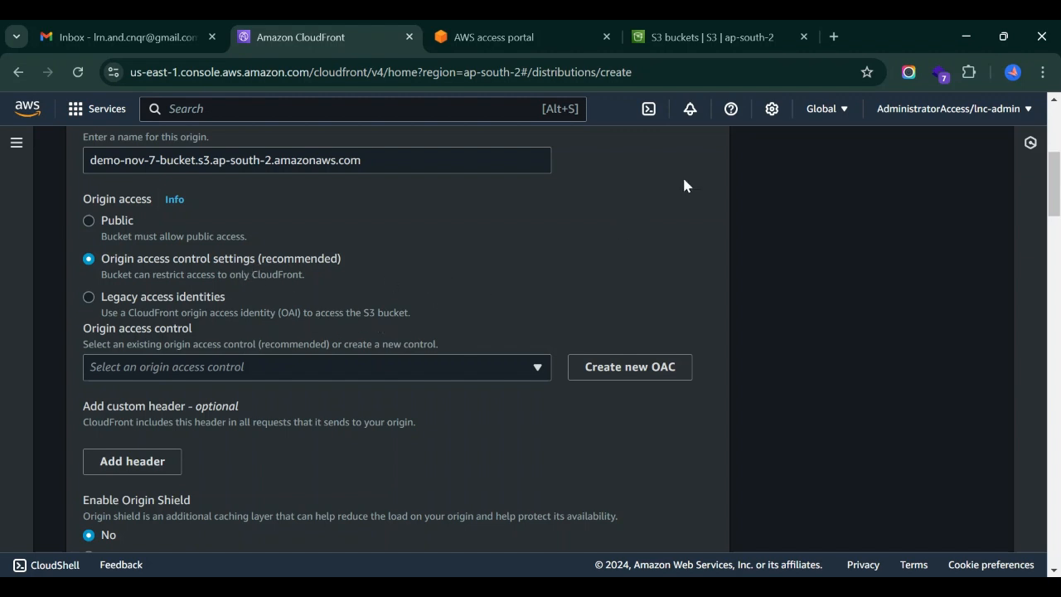
{"action": "left_click", "coordinate": [449, 378]}
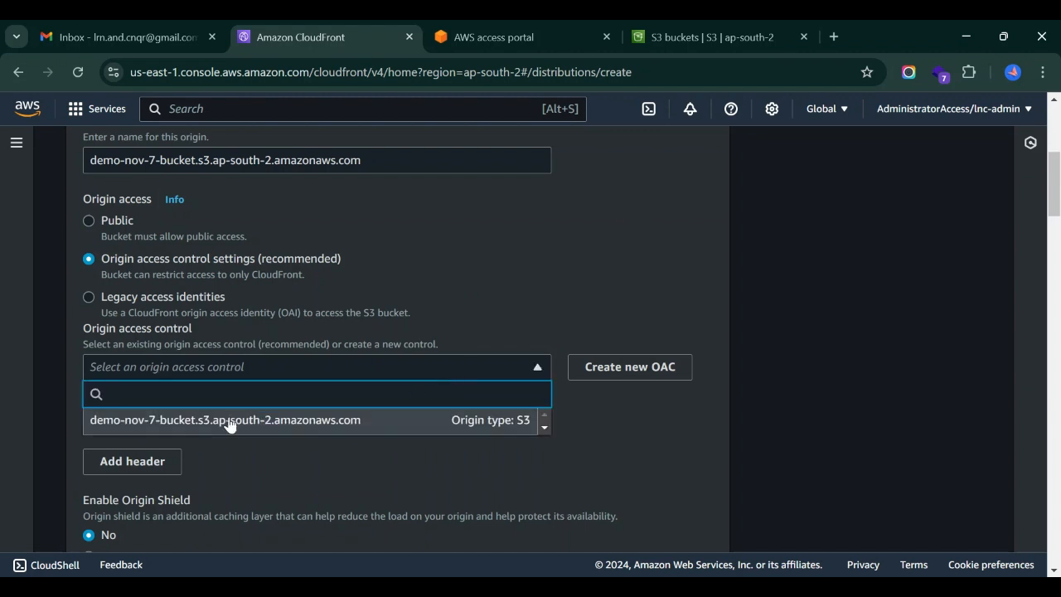
{"action": "left_click", "coordinate": [571, 282]}
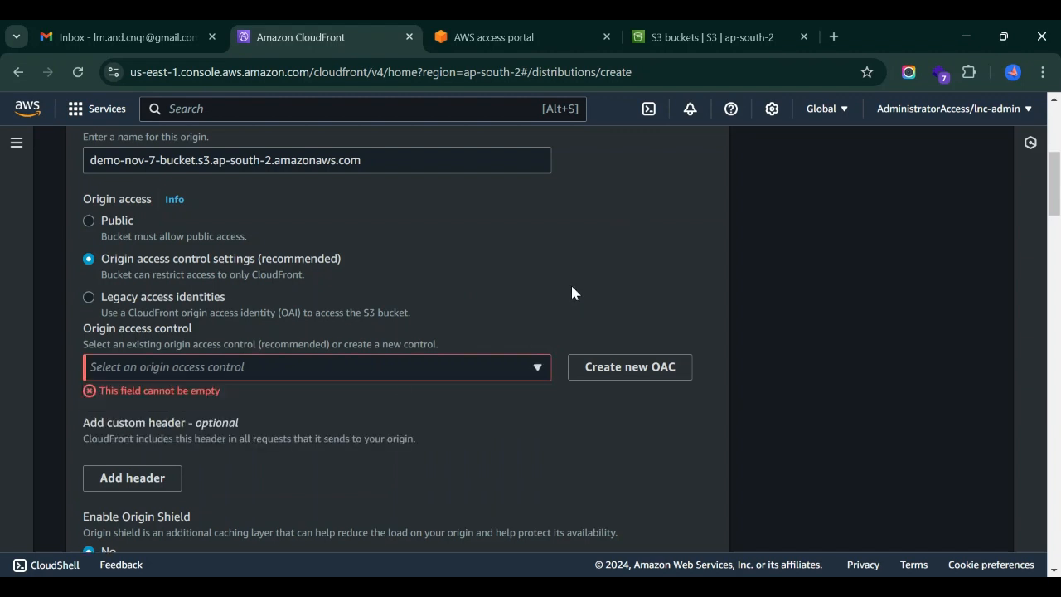
{"action": "left_click", "coordinate": [634, 367]}
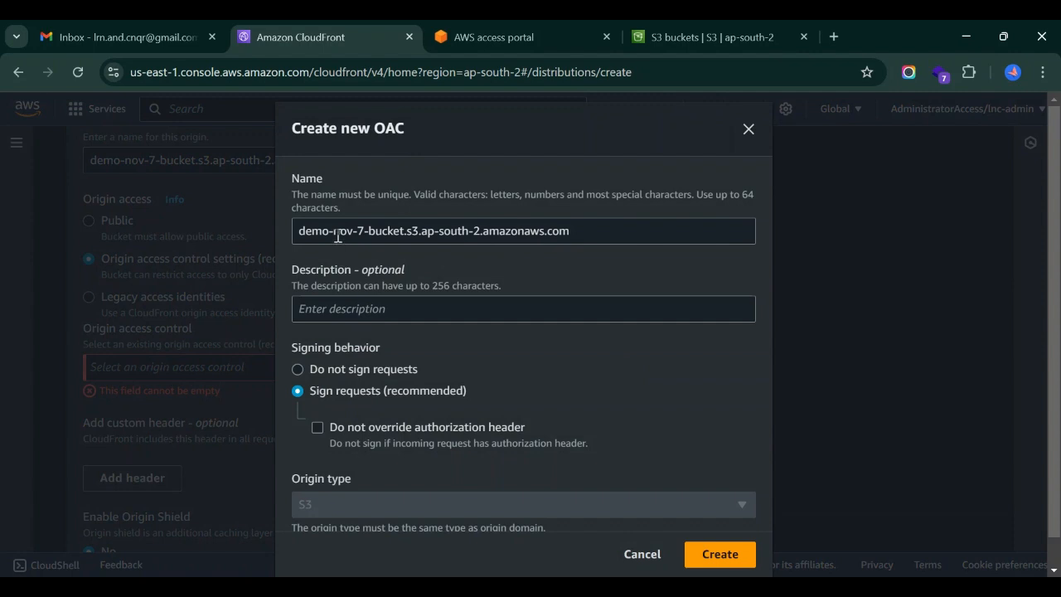
{"action": "scroll", "coordinate": [503, 281], "scroll_direction": "down", "scroll_amount": 1}
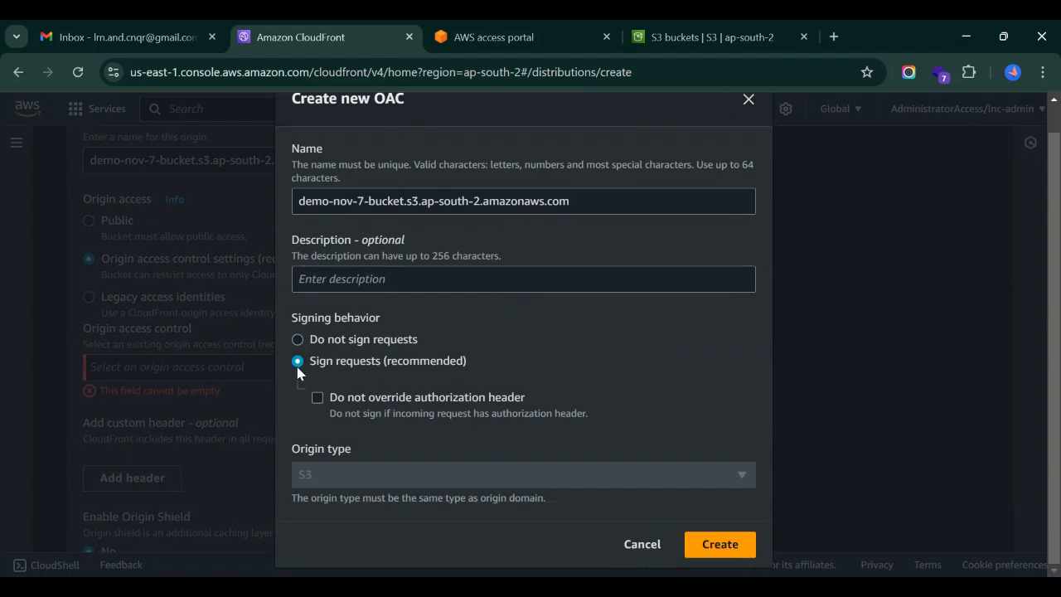
{"action": "left_click", "coordinate": [640, 546]}
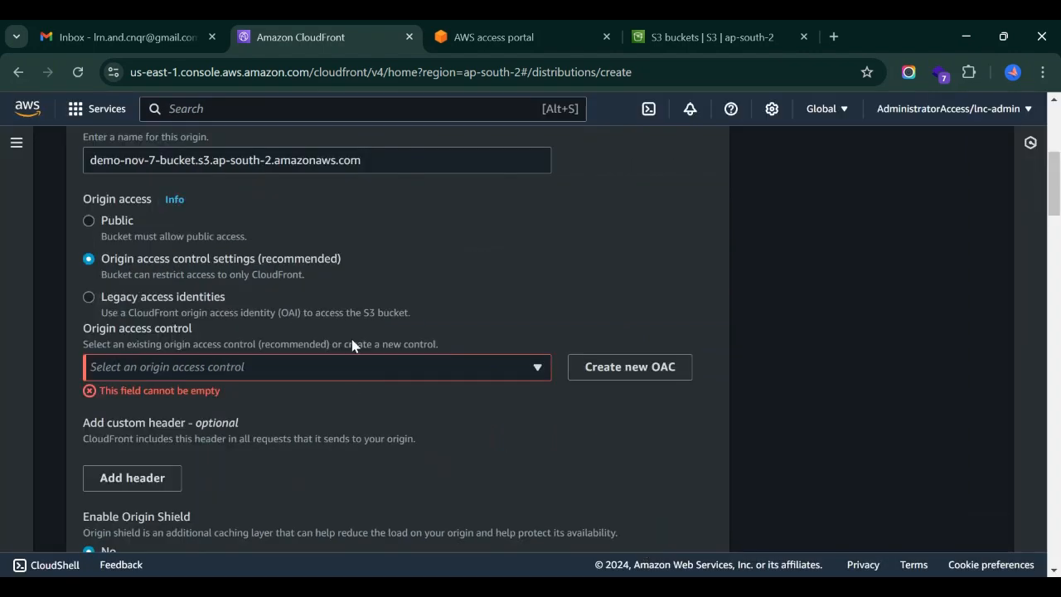
Step: Select the existing origin access control demo-nov-7-bucket.s3.ap-south-2.amazonaws.com for the origin
{"action": "left_click", "coordinate": [349, 371]}
{"action": "left_click", "coordinate": [222, 422]}
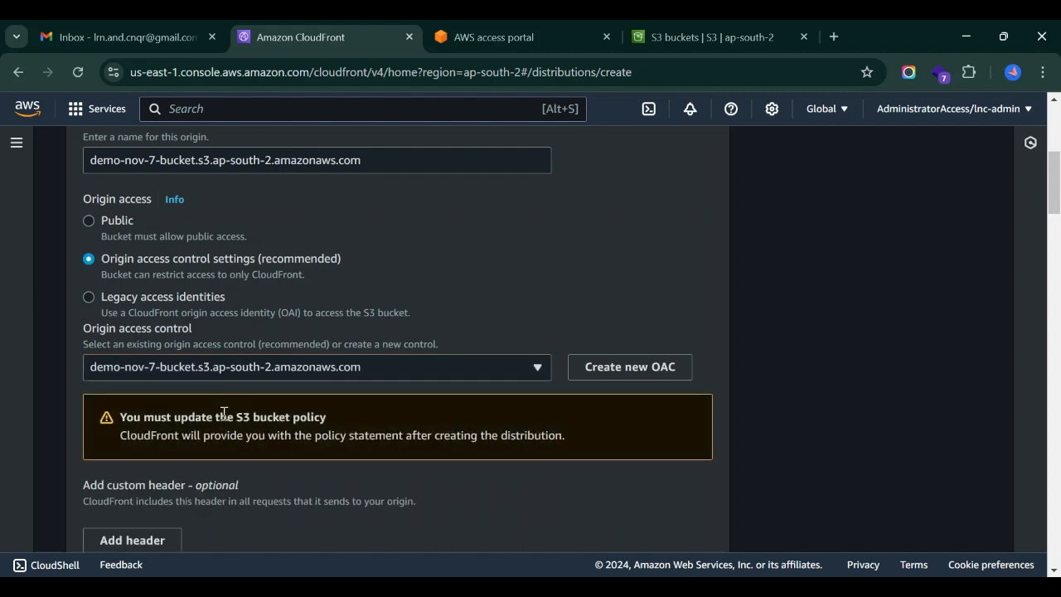
{"action": "scroll", "coordinate": [319, 464], "scroll_direction": "down", "scroll_amount": 1}
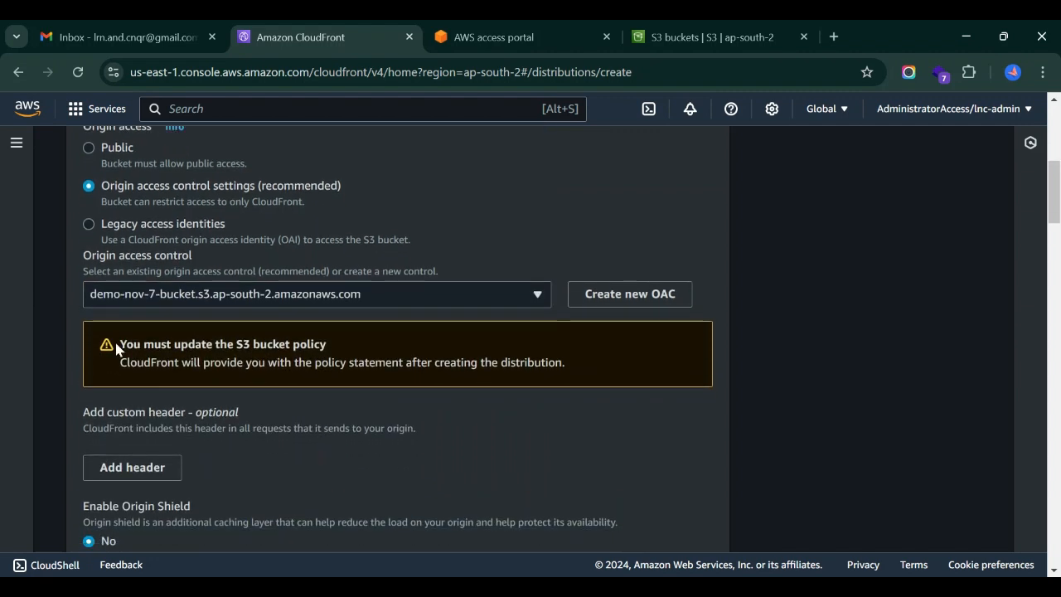
{"action": "left_click_drag", "start_coordinate": [122, 343], "coordinate": [329, 341]}
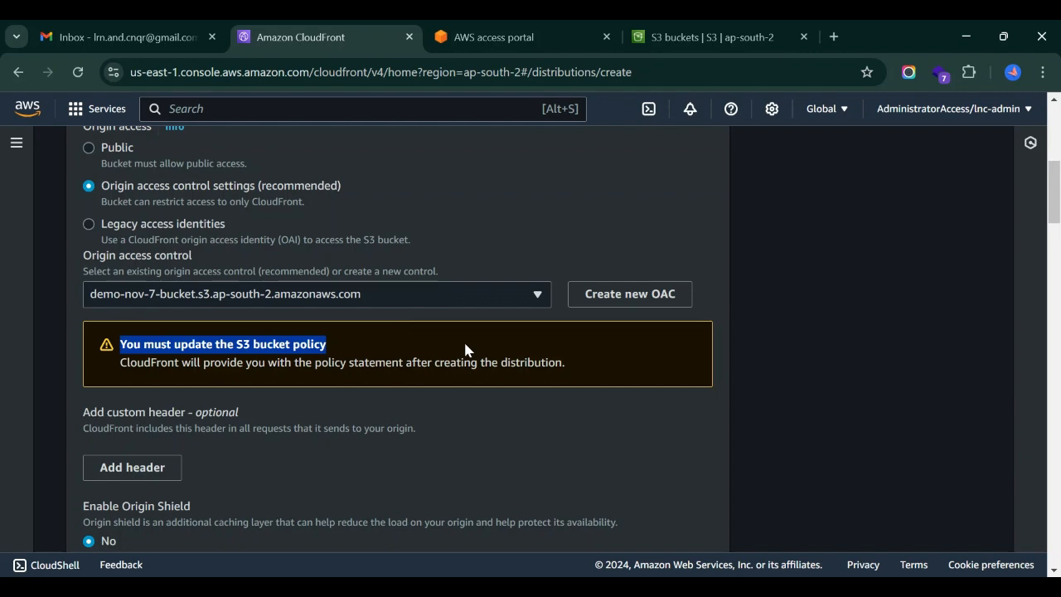
Step: Choose not to enable WAF security protections and create the distribution with the remaining settings at their defaults
{"action": "scroll", "coordinate": [507, 388], "scroll_direction": "down", "scroll_amount": 3}
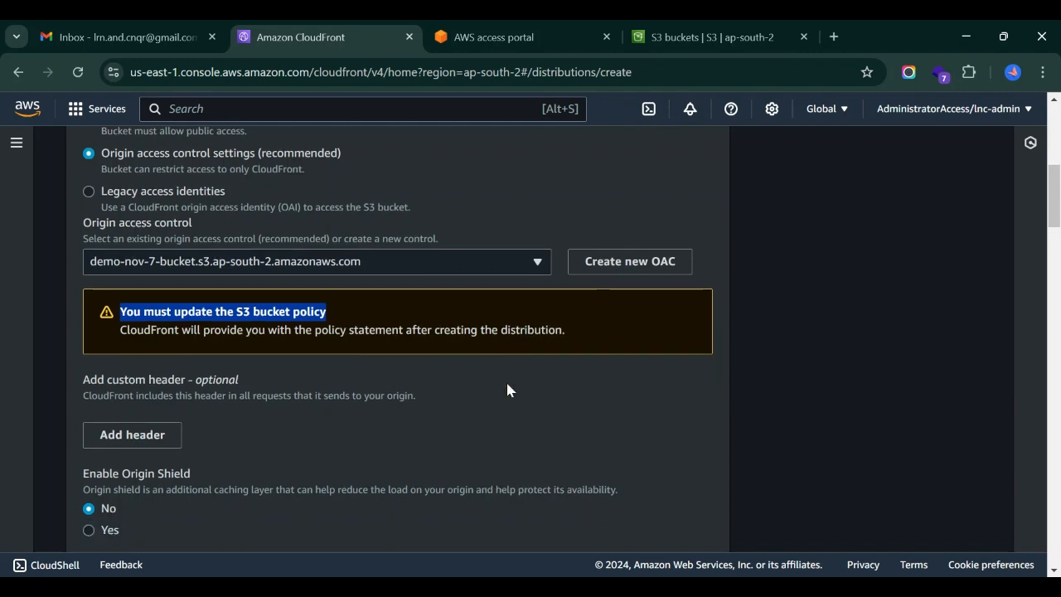
{"action": "scroll", "coordinate": [507, 388], "scroll_direction": "down", "scroll_amount": 20}
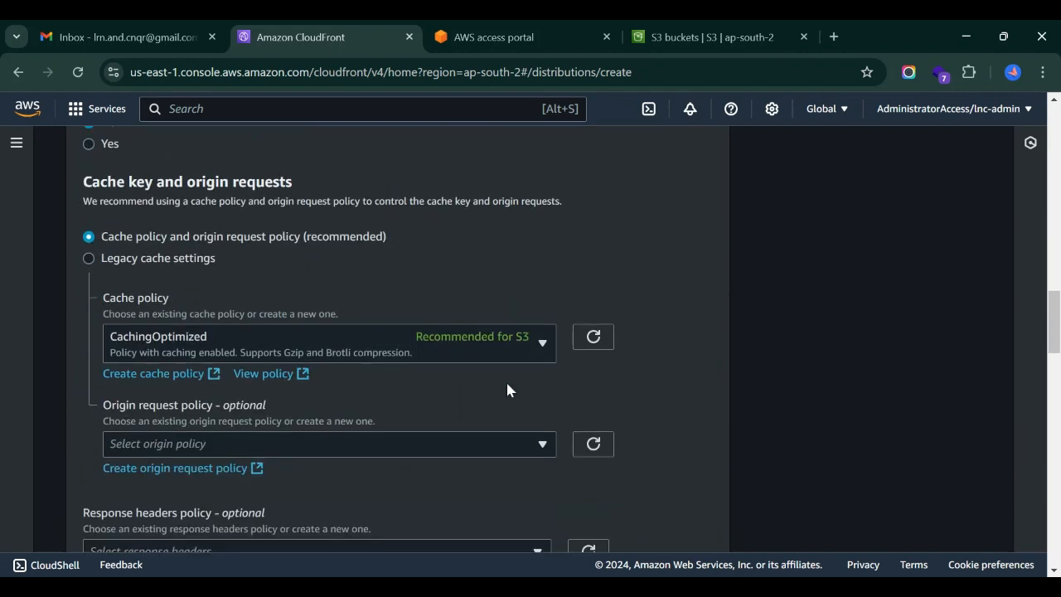
{"action": "scroll", "coordinate": [509, 384], "scroll_direction": "down", "scroll_amount": 5}
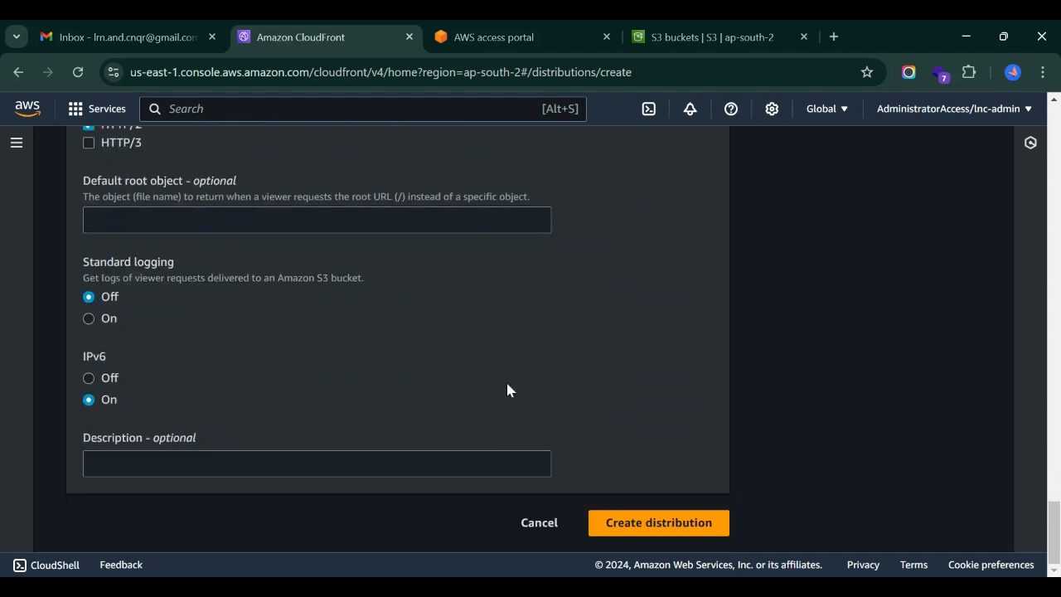
{"action": "left_click", "coordinate": [651, 530]}
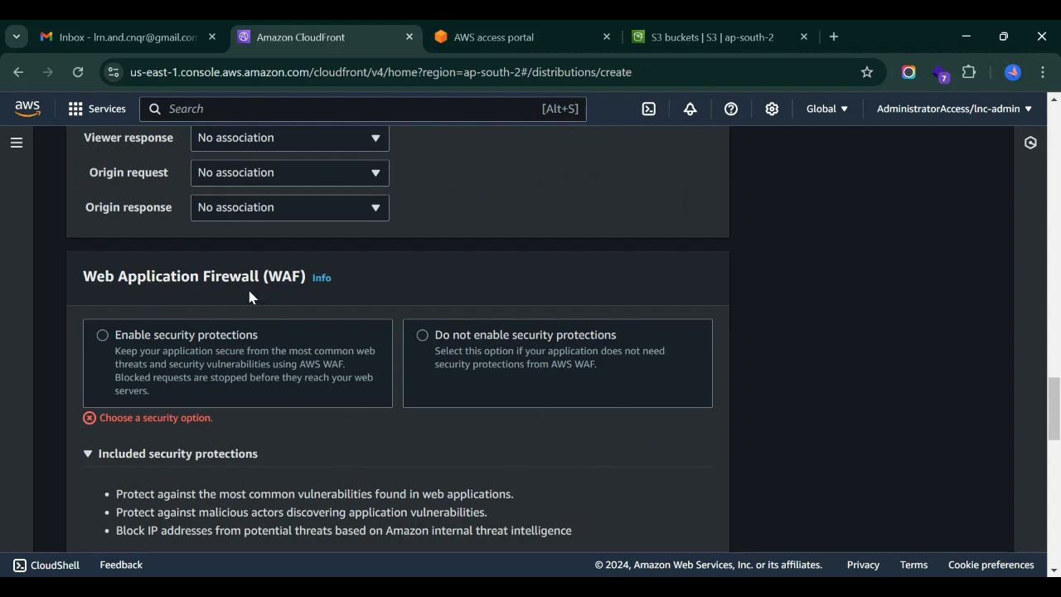
{"action": "left_click", "coordinate": [430, 337]}
{"action": "scroll", "coordinate": [559, 447], "scroll_direction": "down", "scroll_amount": 10}
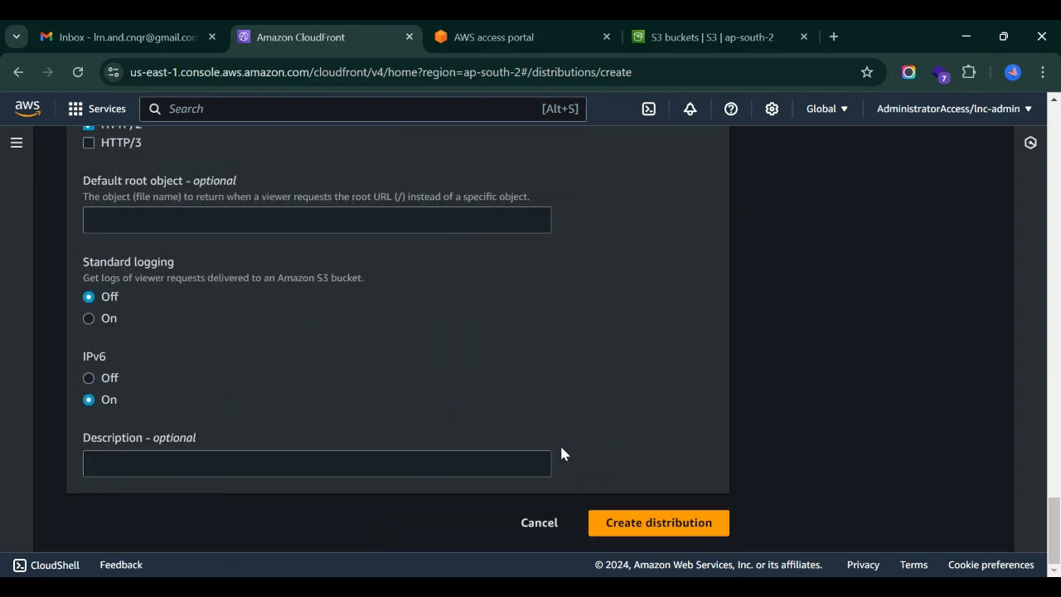
{"action": "left_click", "coordinate": [656, 523]}
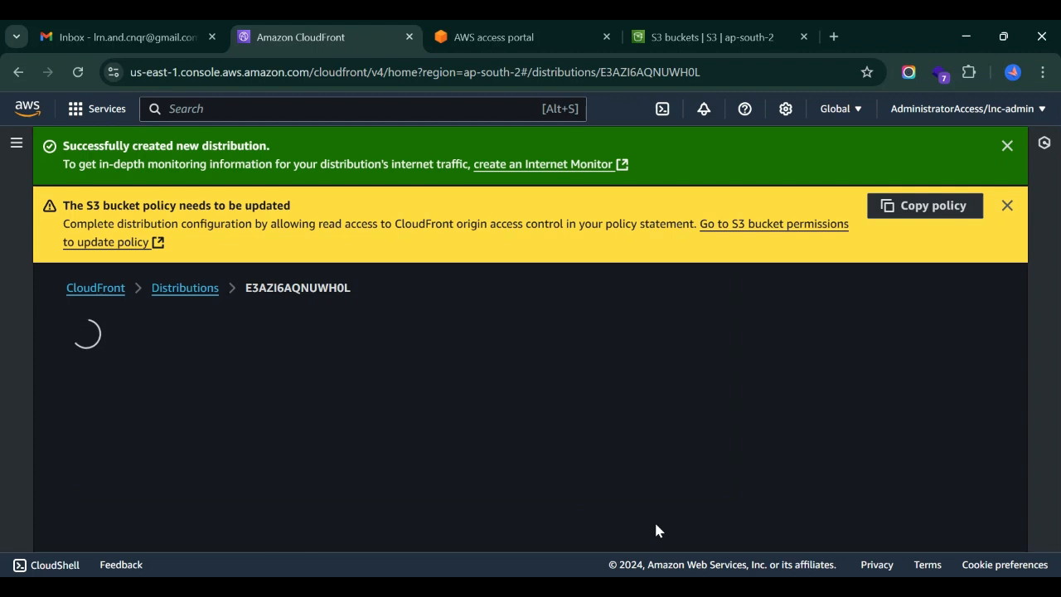
Step: Copy the new distribution's policy statement and open the permissions of demo-nov-7-bucket in the S3 console
{"action": "left_click", "coordinate": [927, 211]}
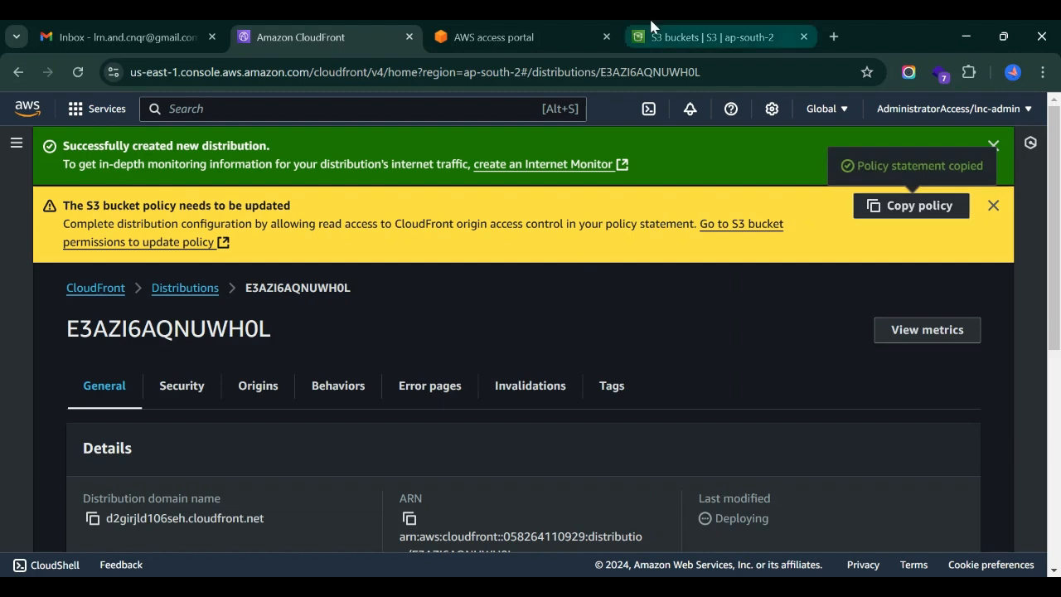
{"action": "left_click", "coordinate": [652, 30]}
{"action": "left_click", "coordinate": [372, 328]}
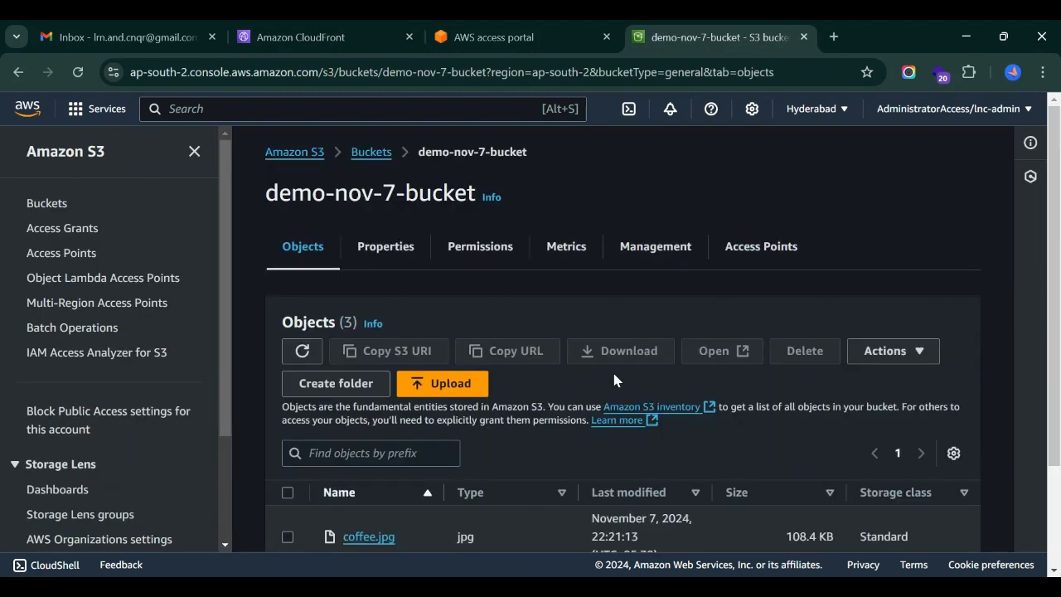
{"action": "left_click", "coordinate": [475, 254]}
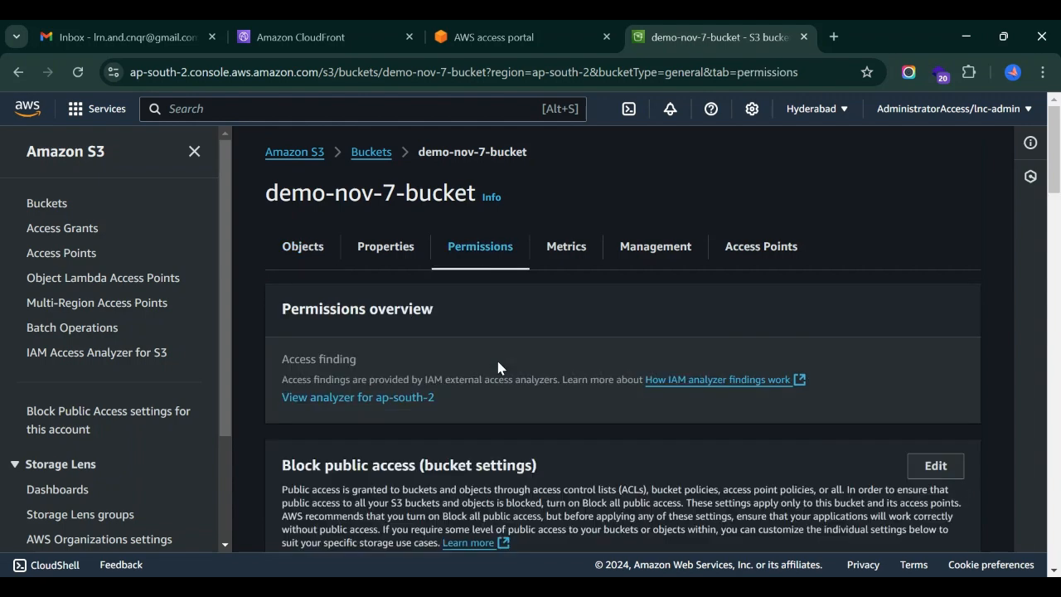
Step: Edit the bucket policy of demo-nov-7-bucket, replacing the entire existing JSON with the copied CloudFront policy statement
{"action": "scroll", "coordinate": [499, 367], "scroll_direction": "down", "scroll_amount": 10}
{"action": "scroll", "coordinate": [728, 307], "scroll_direction": "up", "scroll_amount": 2}
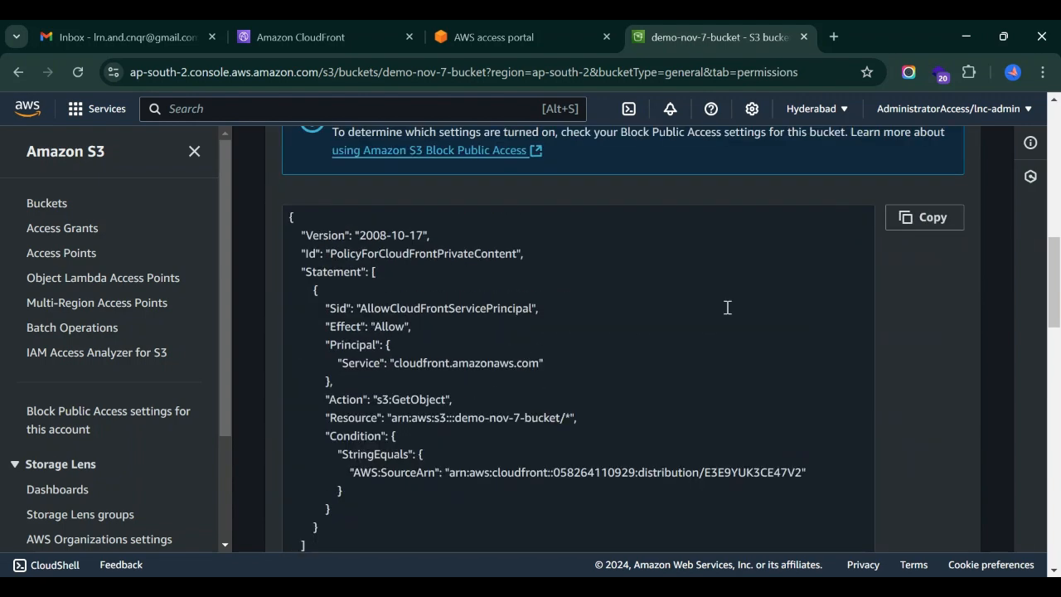
{"action": "scroll", "coordinate": [871, 207], "scroll_direction": "up", "scroll_amount": 2}
{"action": "left_click", "coordinate": [856, 135]}
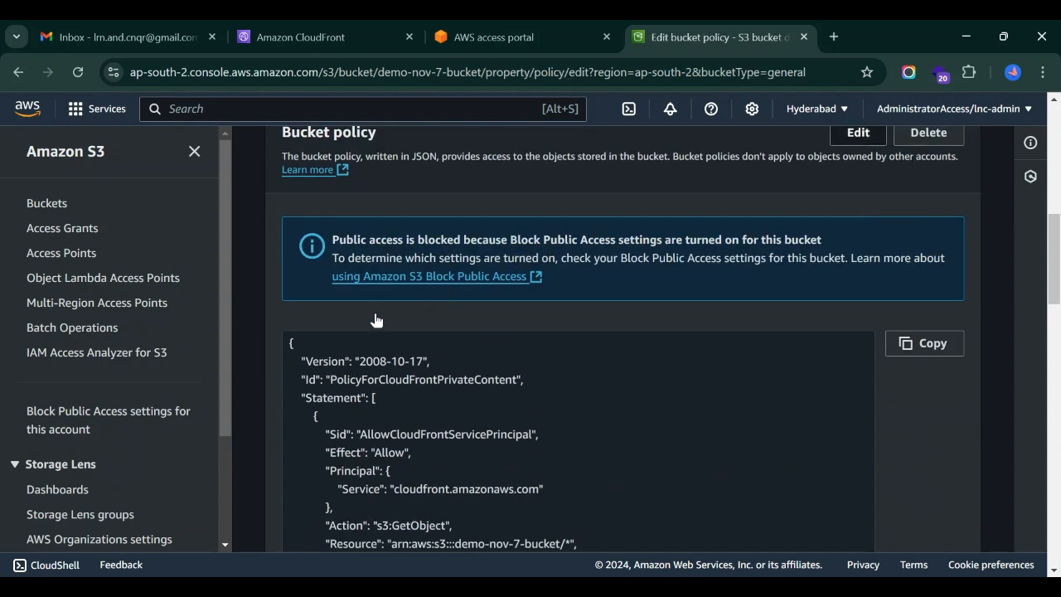
{"action": "scroll", "coordinate": [507, 403], "scroll_direction": "down", "scroll_amount": 4}
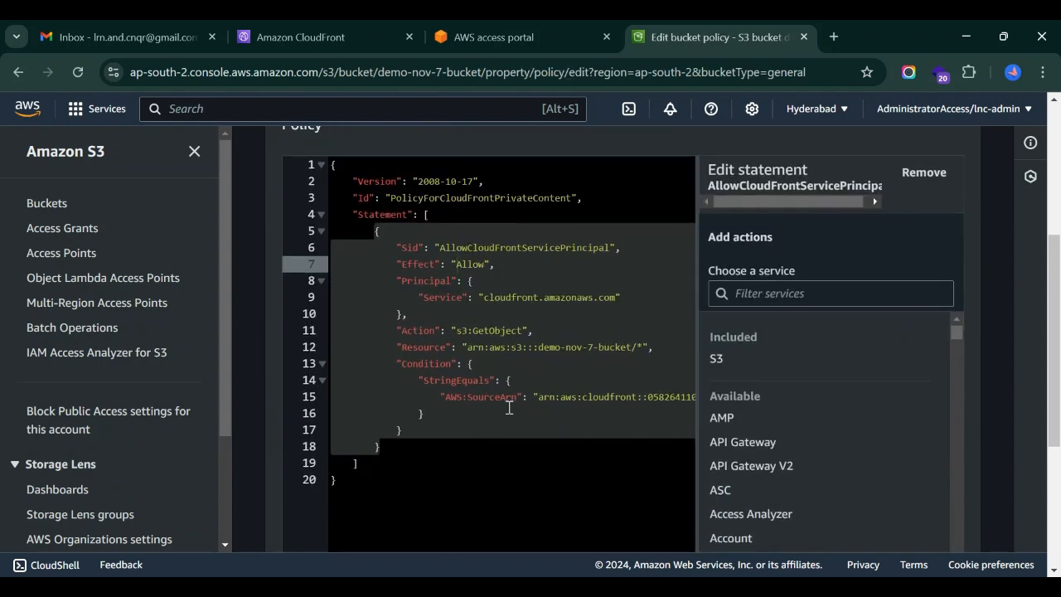
{"action": "left_click", "coordinate": [338, 478]}
{"action": "left_click_drag", "start_coordinate": [326, 356], "coordinate": [332, 167]}
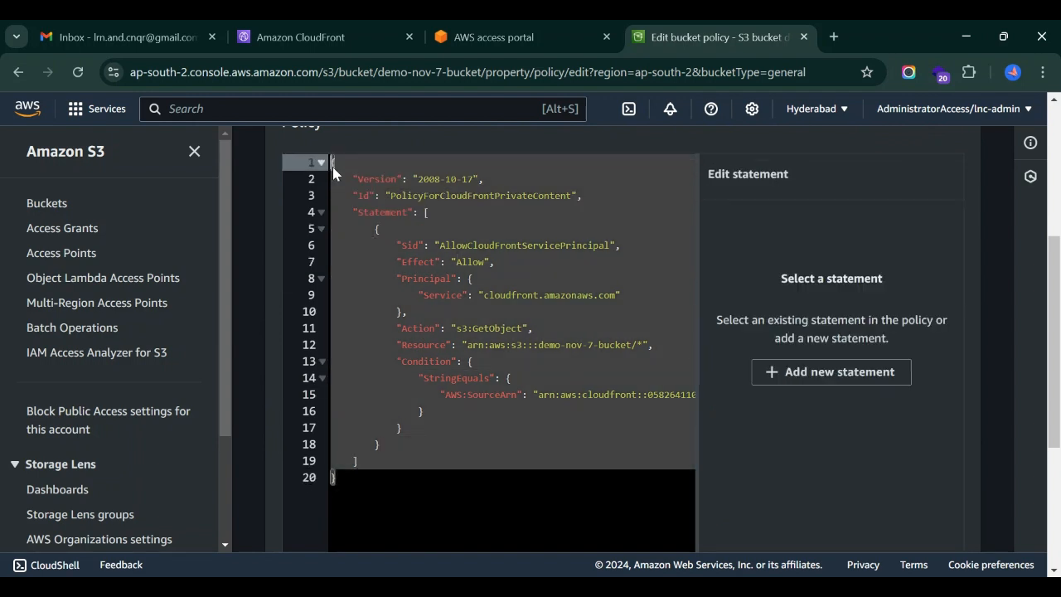
{"action": "key", "text": "ctrl+v"}
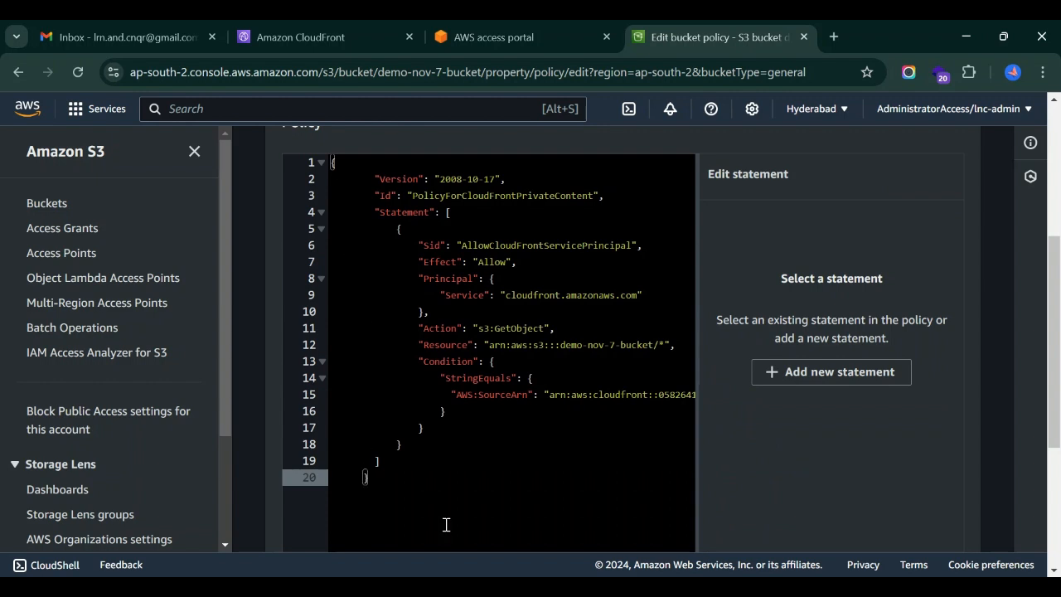
Step: Check the pasted policy text, save the bucket policy changes and review the saved policy's source ARN condition
{"action": "left_click", "coordinate": [337, 194], "text": "shift"}
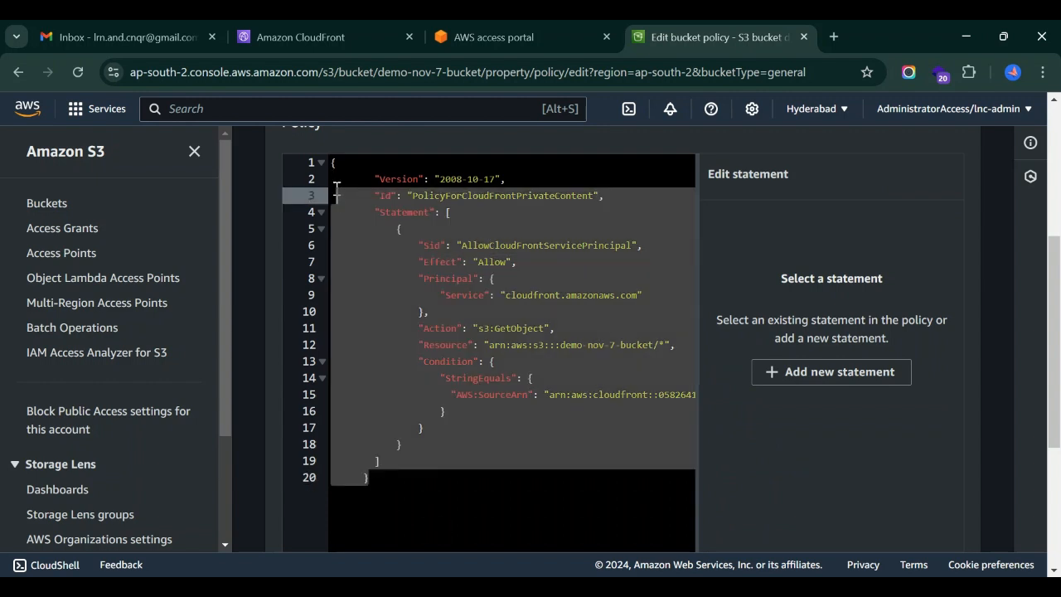
{"action": "left_click", "coordinate": [390, 464]}
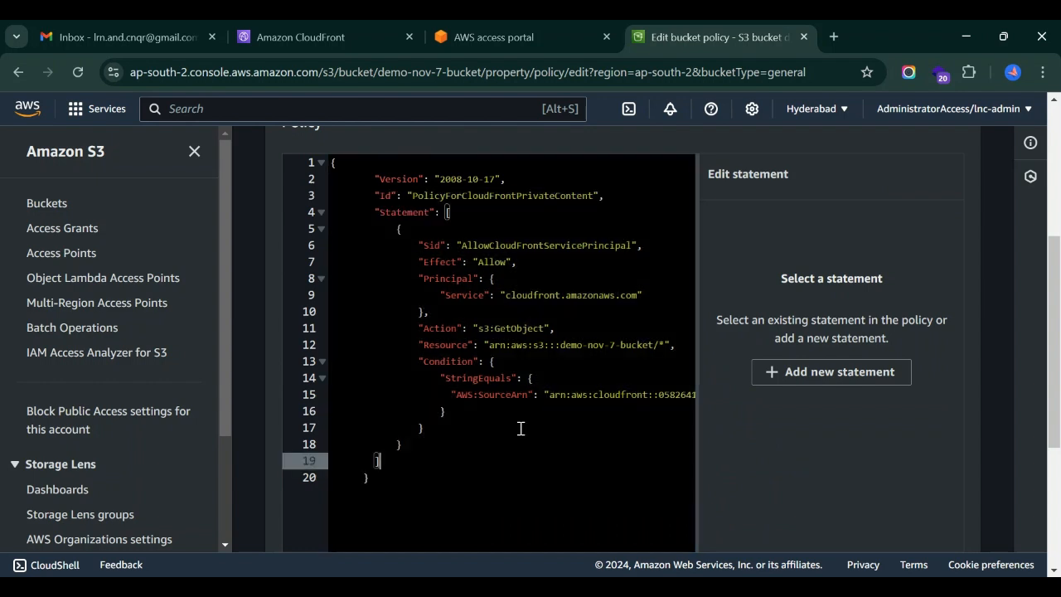
{"action": "scroll", "coordinate": [520, 429], "scroll_direction": "right", "scroll_amount": 3}
{"action": "scroll", "coordinate": [521, 429], "scroll_direction": "left", "scroll_amount": 3}
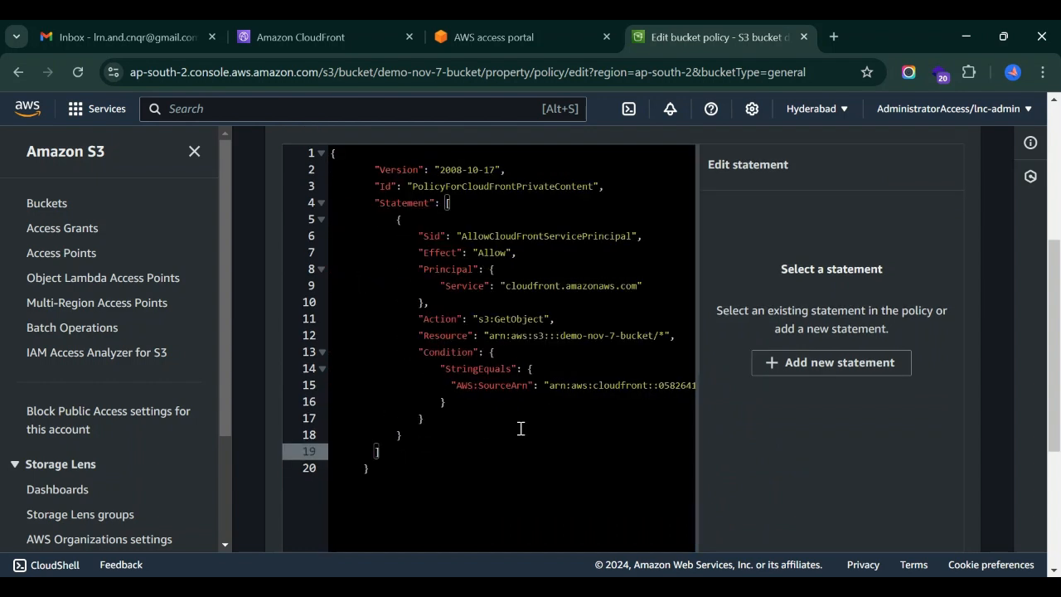
{"action": "scroll", "coordinate": [521, 428], "scroll_direction": "down", "scroll_amount": 3}
{"action": "left_click", "coordinate": [917, 524]}
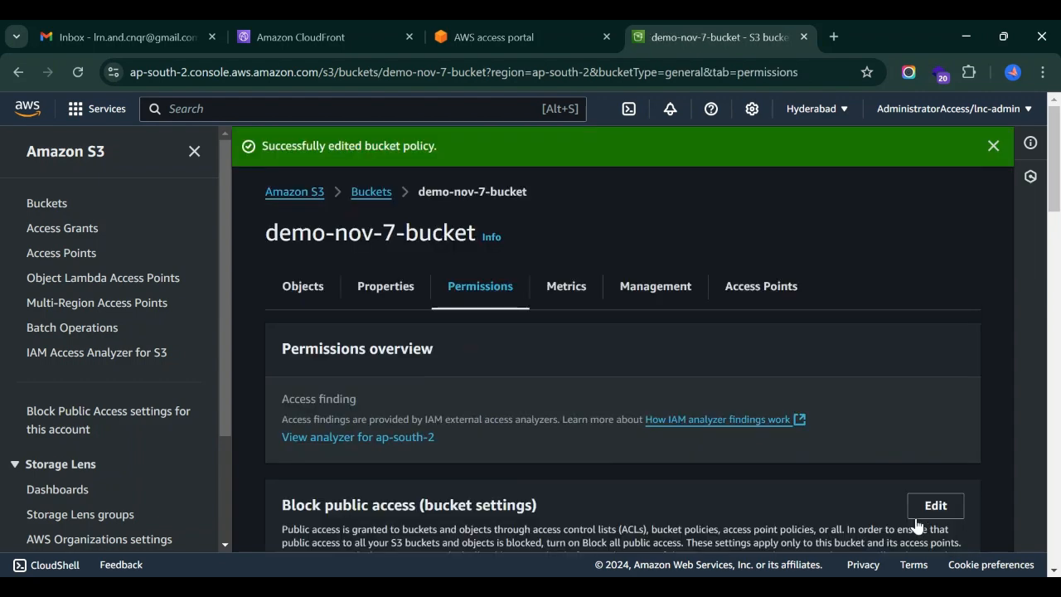
{"action": "scroll", "coordinate": [500, 414], "scroll_direction": "down", "scroll_amount": 10}
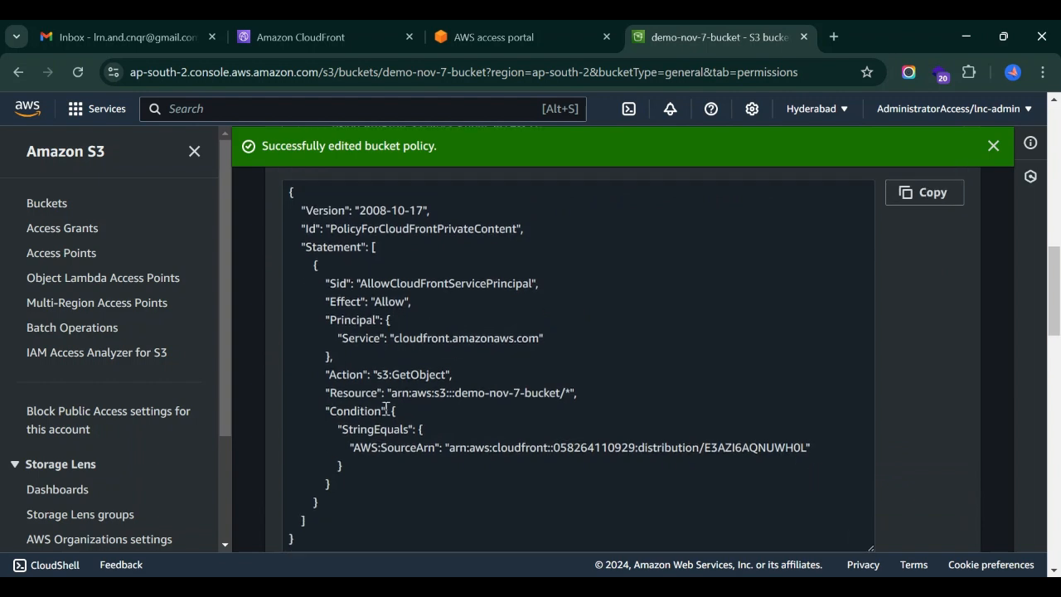
Step: Highlight the AWS:SourceArn condition in the saved bucket policy and look over the rest of the policy
{"action": "left_click_drag", "start_coordinate": [371, 447], "coordinate": [802, 455]}
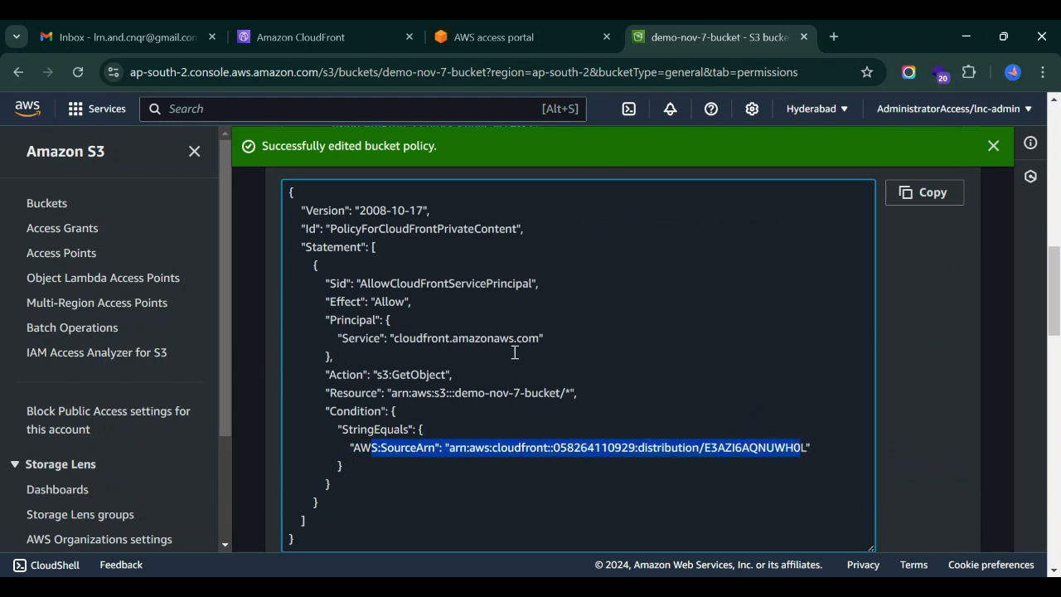
{"action": "left_click", "coordinate": [642, 472]}
{"action": "scroll", "coordinate": [640, 470], "scroll_direction": "down", "scroll_amount": 4}
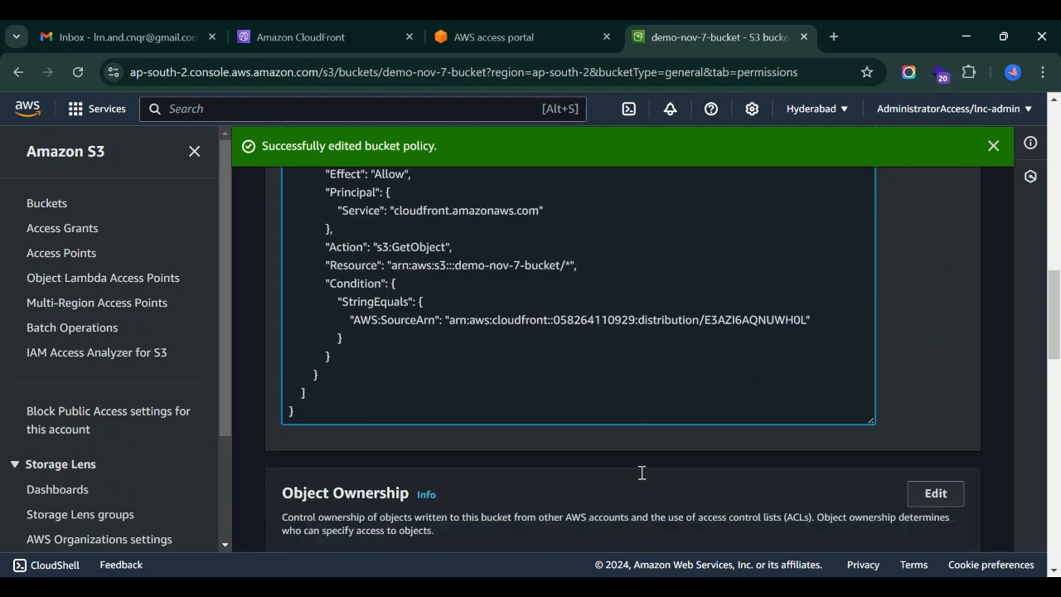
Step: Return to the new distribution's page in the CloudFront console and dismiss its creation and bucket policy notifications
{"action": "left_click", "coordinate": [517, 41]}
{"action": "scroll", "coordinate": [573, 408], "scroll_direction": "down", "scroll_amount": 2}
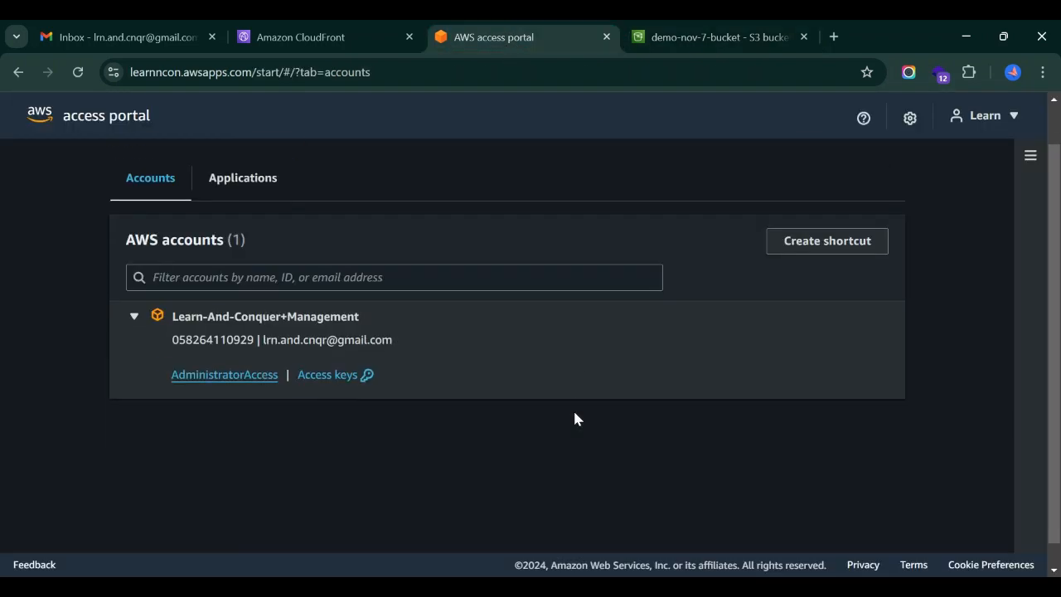
{"action": "left_click", "coordinate": [680, 32]}
{"action": "left_click", "coordinate": [304, 34]}
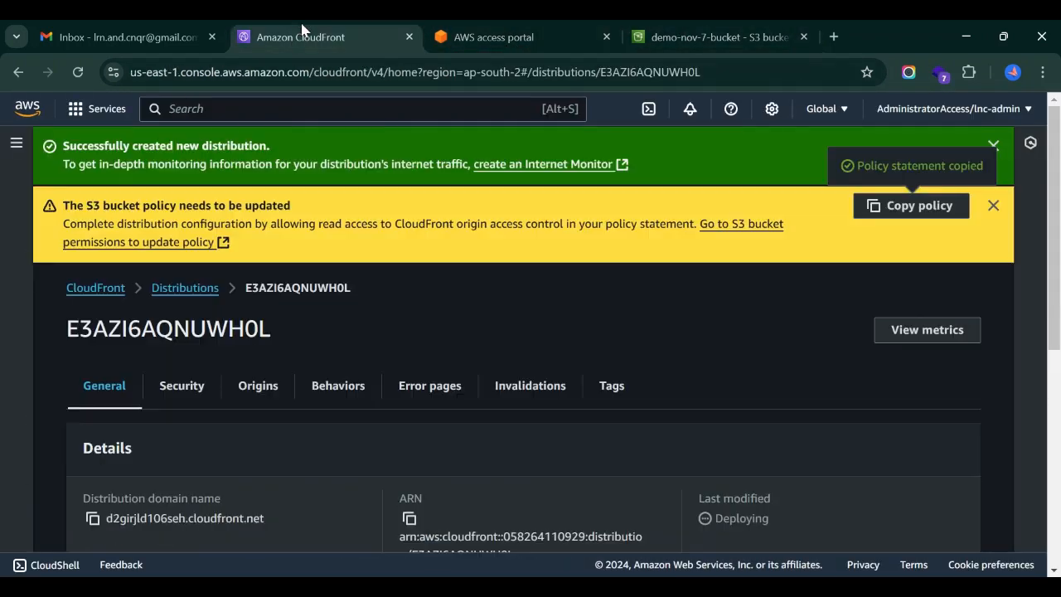
{"action": "left_click", "coordinate": [993, 204]}
{"action": "left_click", "coordinate": [994, 145]}
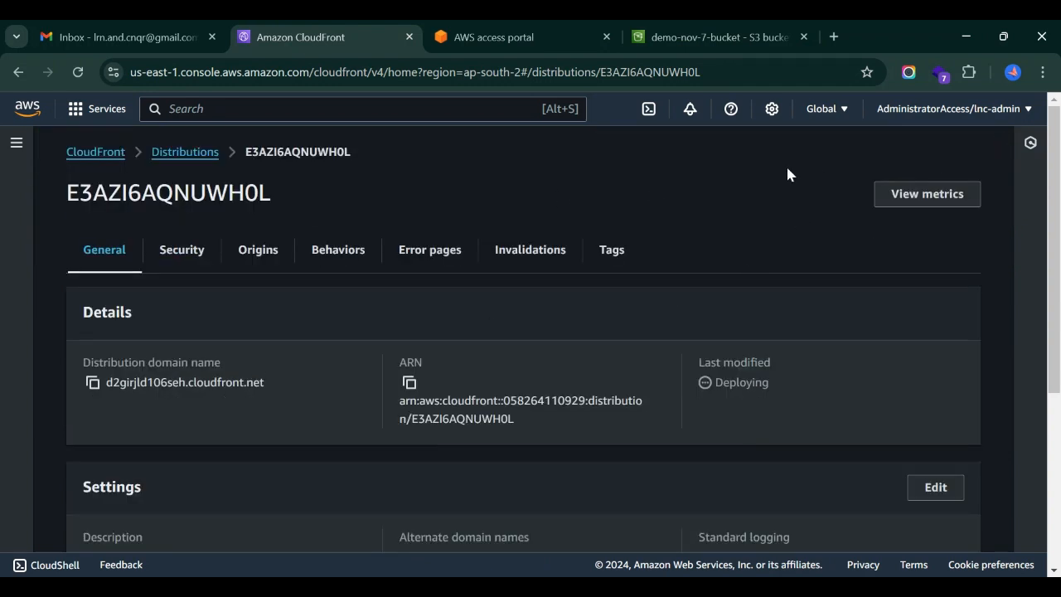
Step: Open the demo-nov-7-bucket origin for editing, review its origin access control settings, and leave without changing anything
{"action": "left_click", "coordinate": [257, 253]}
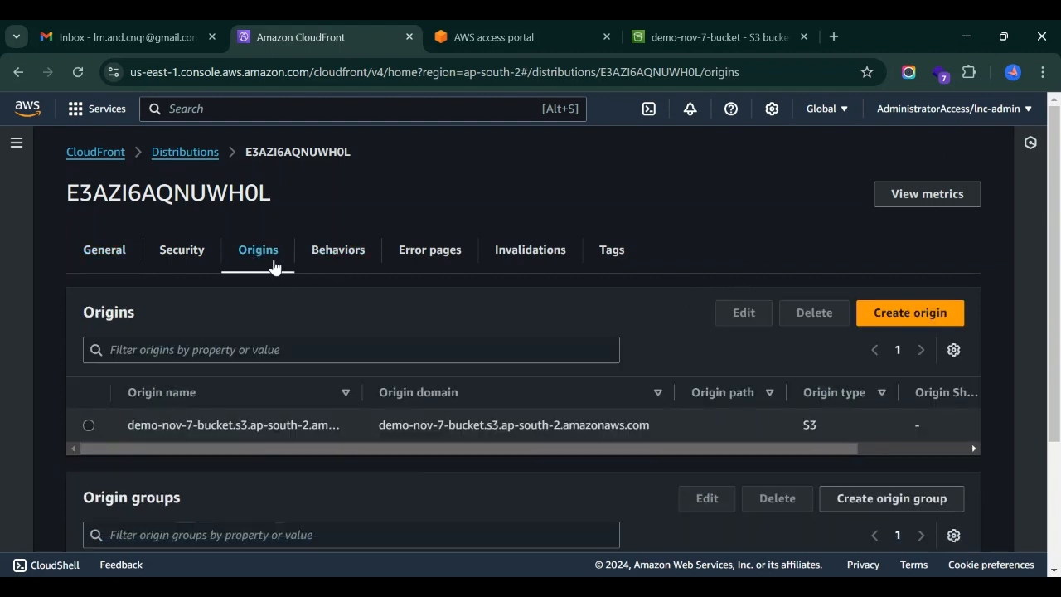
{"action": "left_click", "coordinate": [87, 424]}
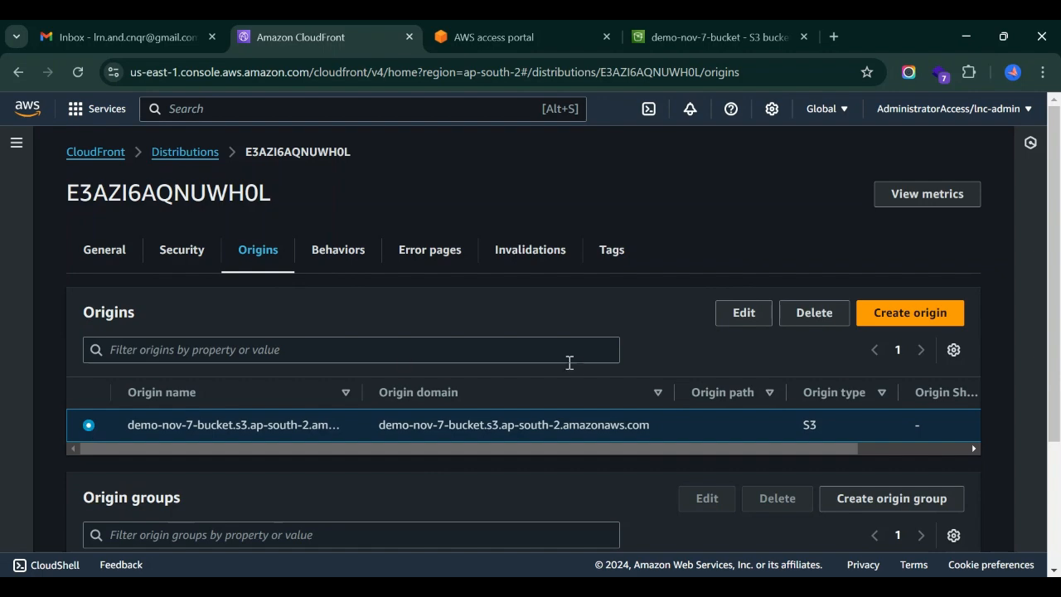
{"action": "left_click", "coordinate": [745, 322]}
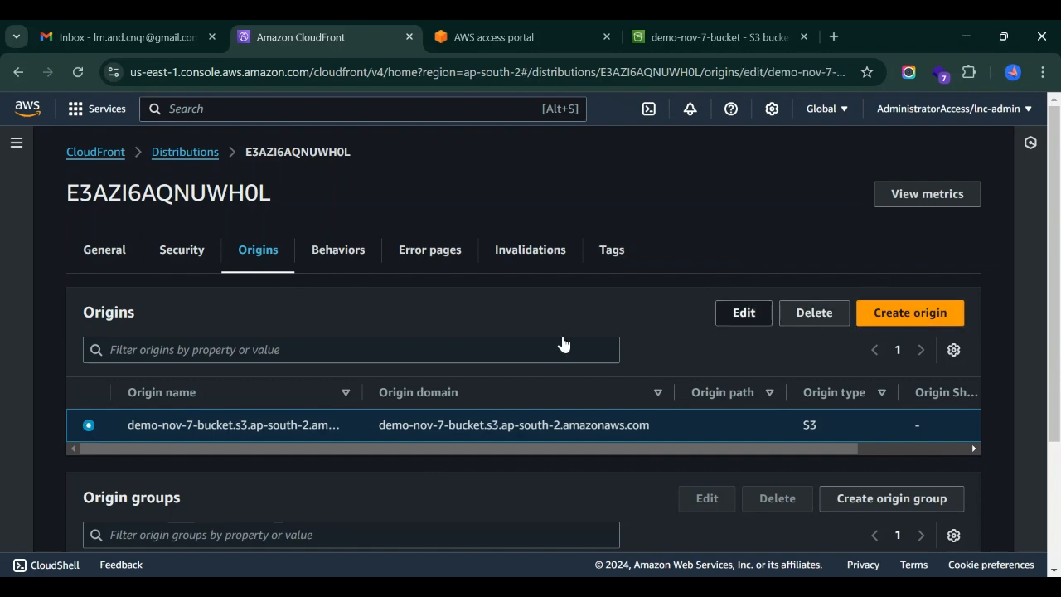
{"action": "scroll", "coordinate": [394, 422], "scroll_direction": "down", "scroll_amount": 3}
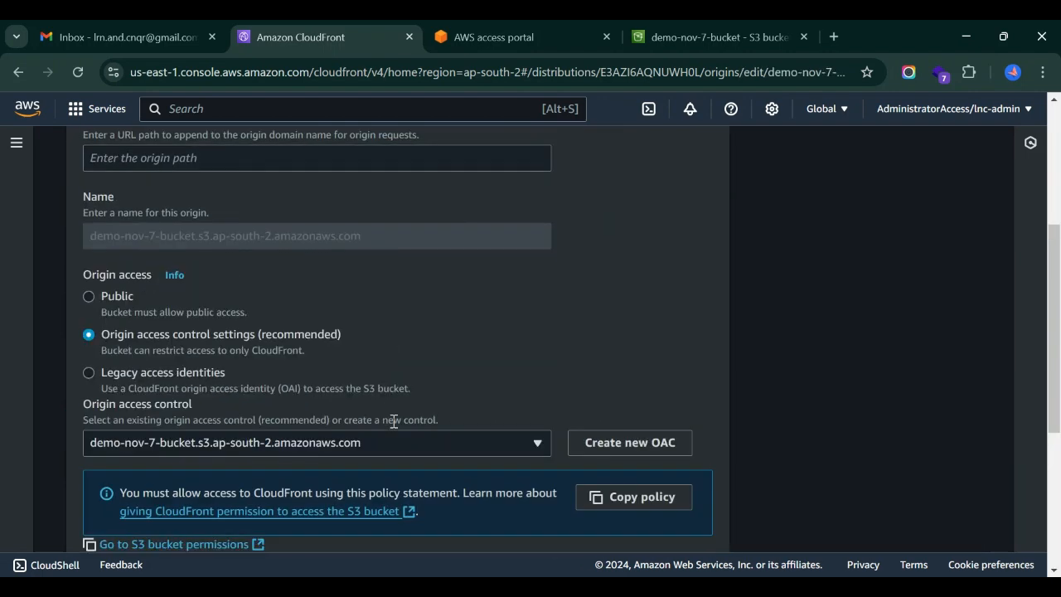
{"action": "scroll", "coordinate": [394, 421], "scroll_direction": "down", "scroll_amount": 2}
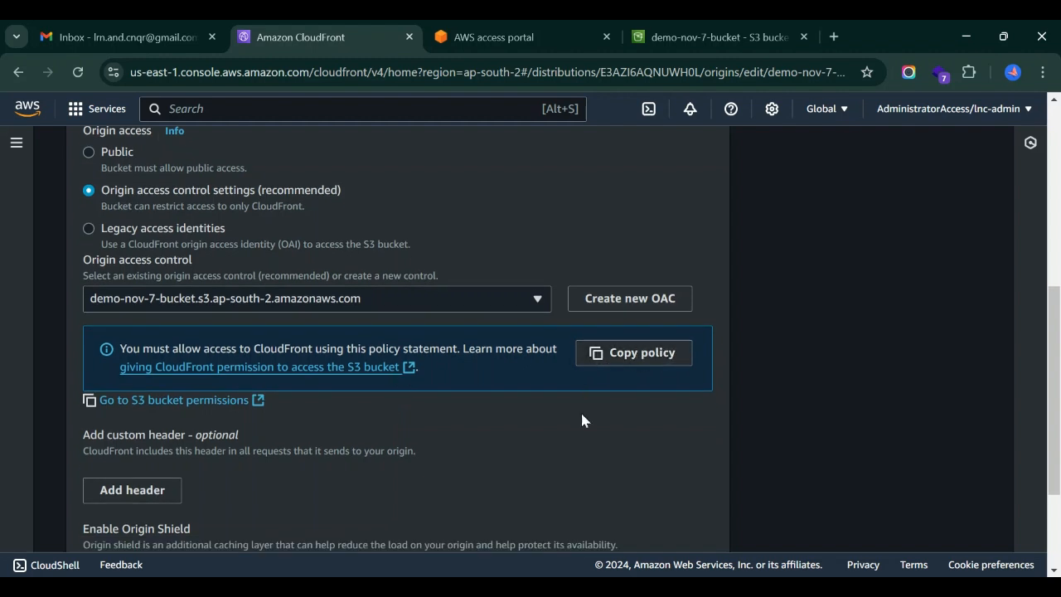
{"action": "scroll", "coordinate": [582, 420], "scroll_direction": "down", "scroll_amount": 2}
{"action": "left_click", "coordinate": [569, 523]}
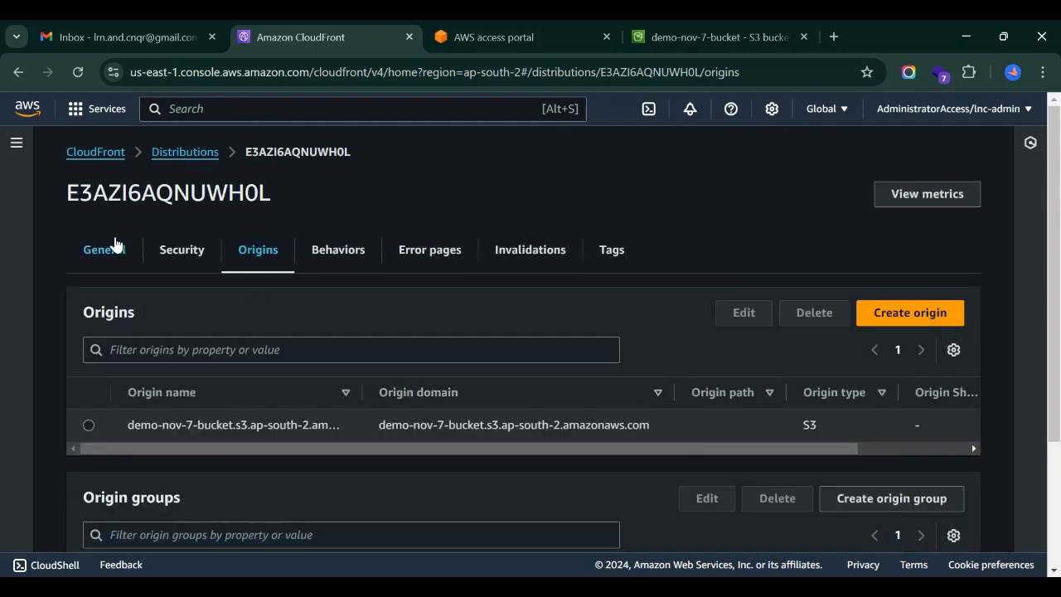
Step: Check the distribution's status and last modified entries in the distributions list and reopen its details
{"action": "left_click", "coordinate": [99, 249]}
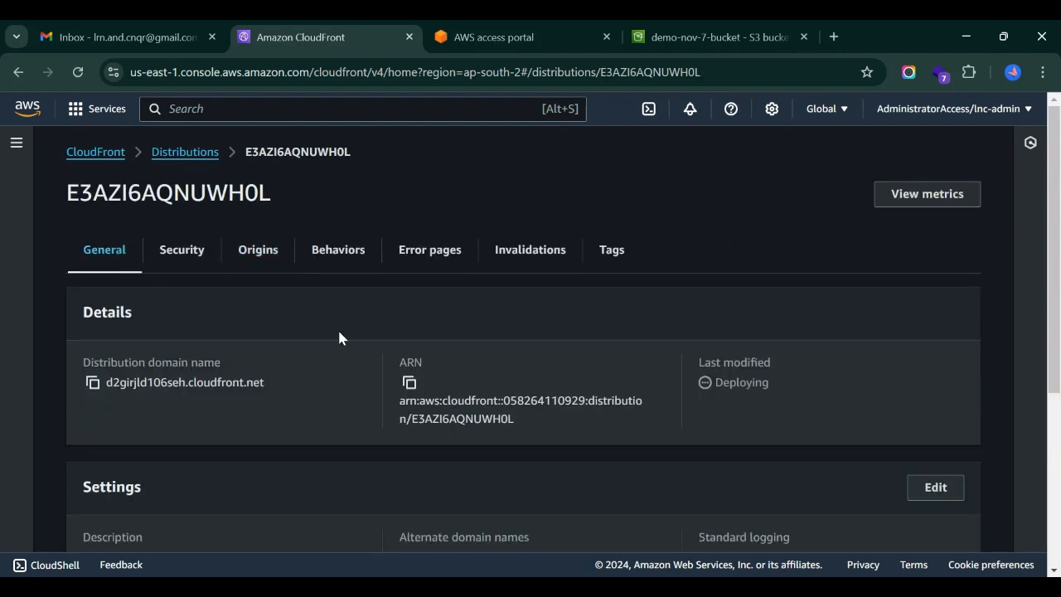
{"action": "left_click", "coordinate": [184, 152]}
{"action": "left_click_drag", "start_coordinate": [569, 334], "coordinate": [856, 321]}
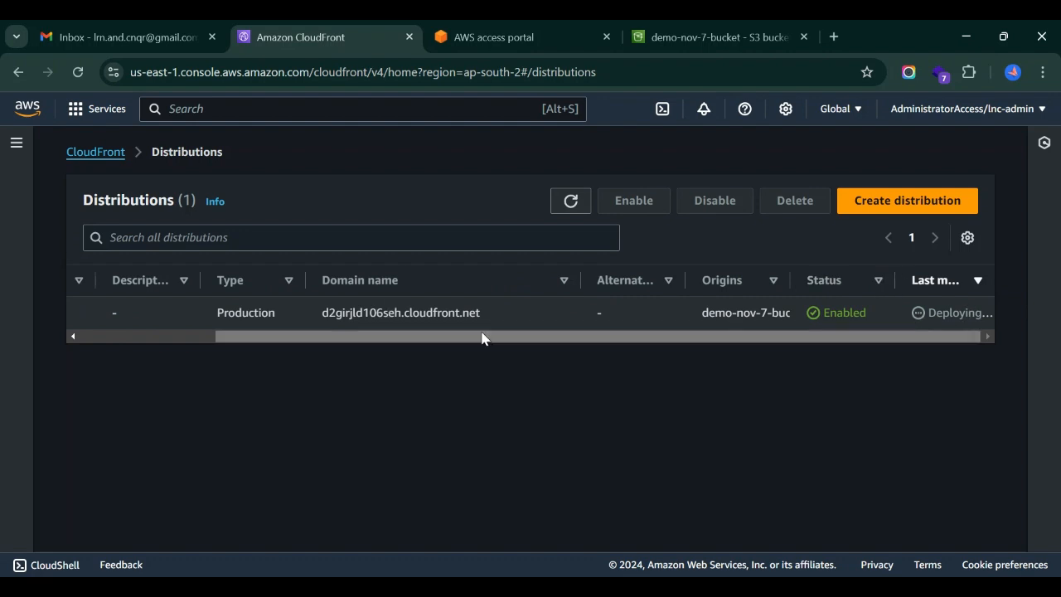
{"action": "scroll", "coordinate": [431, 311], "scroll_direction": "left", "scroll_amount": 3}
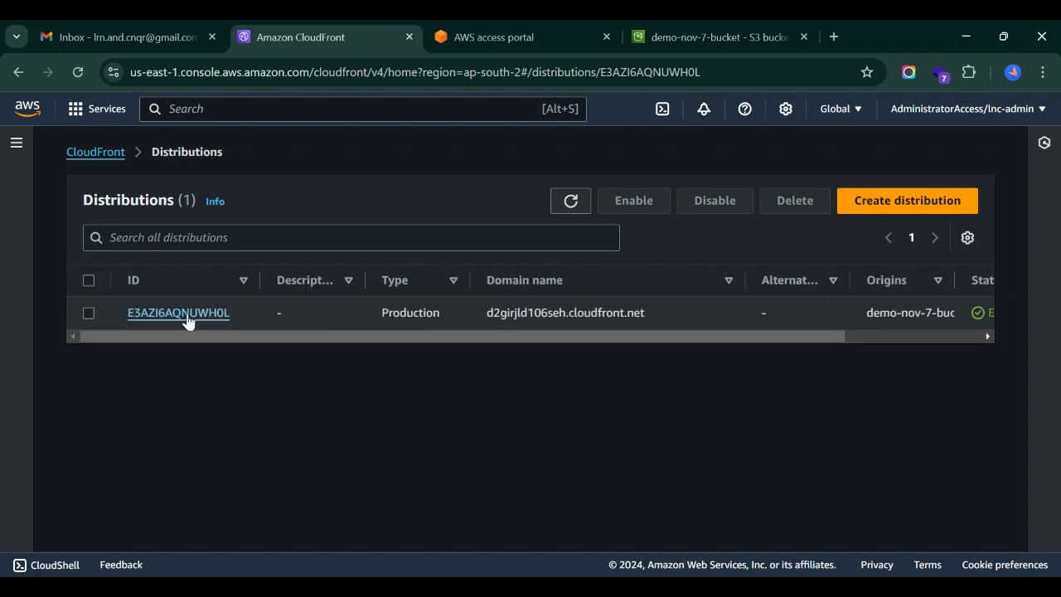
{"action": "left_click", "coordinate": [190, 317]}
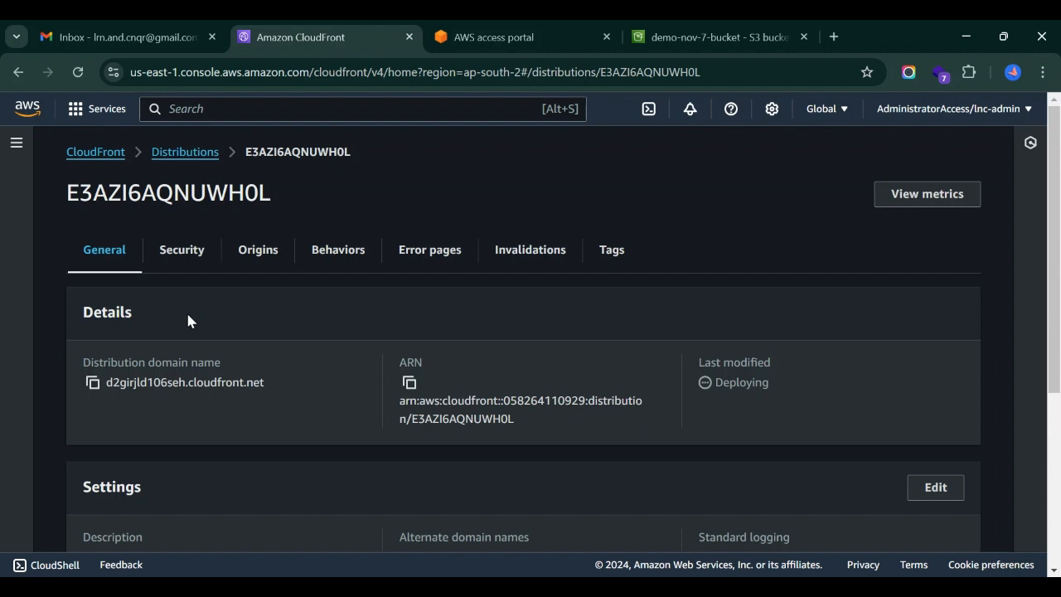
Step: Copy the distribution domain name and try to load it in a new browser tab
{"action": "left_click", "coordinate": [93, 386]}
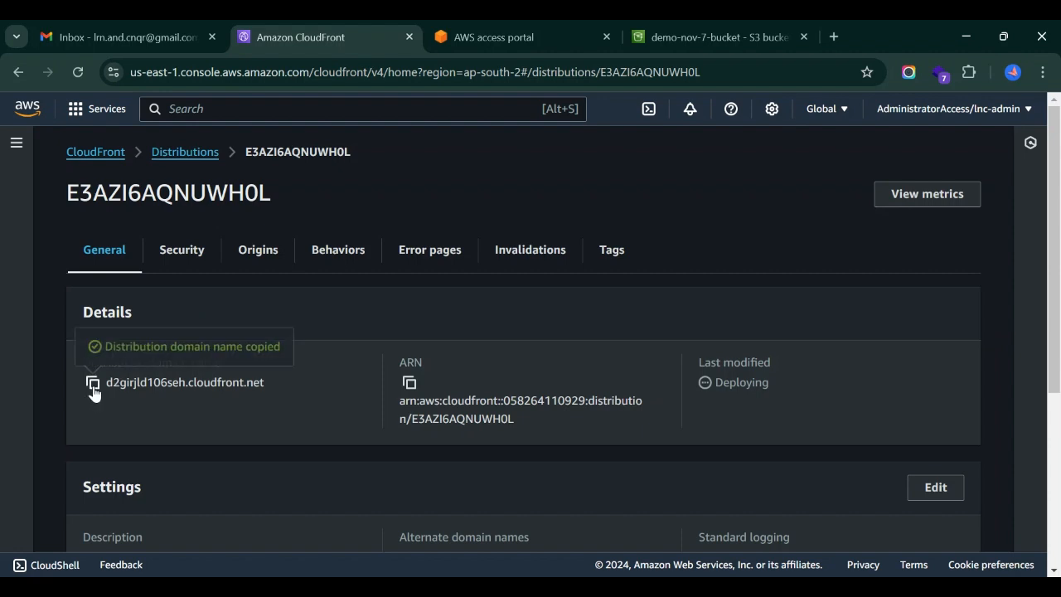
{"action": "left_click", "coordinate": [839, 37]}
{"action": "key", "text": "ctrl+v"}
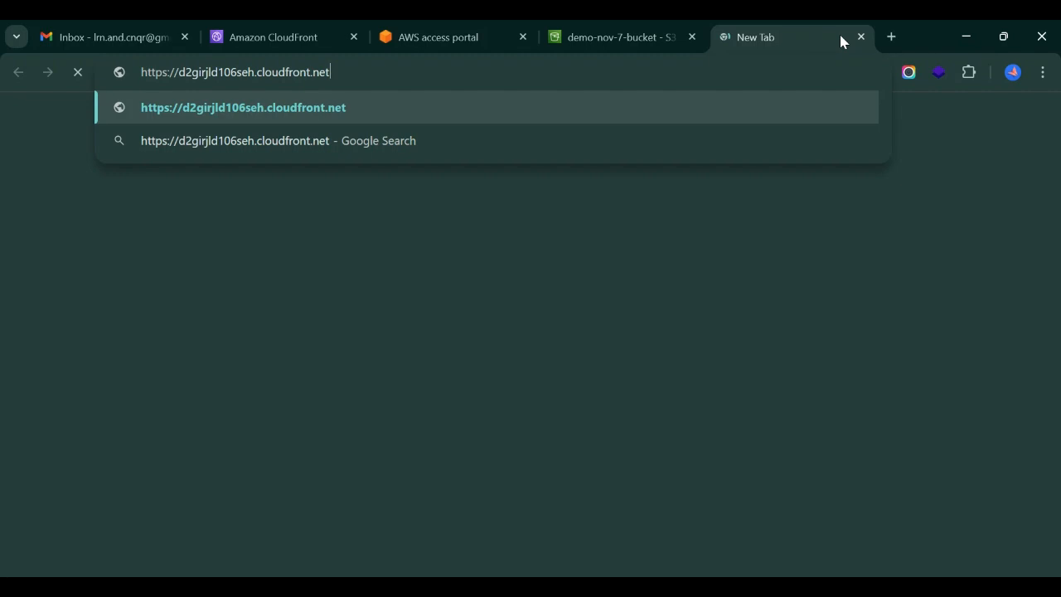
{"action": "key", "text": "Return"}
Step: Try to load index.html from the distribution by adding /index.html to its address
{"action": "left_click", "coordinate": [331, 72]}
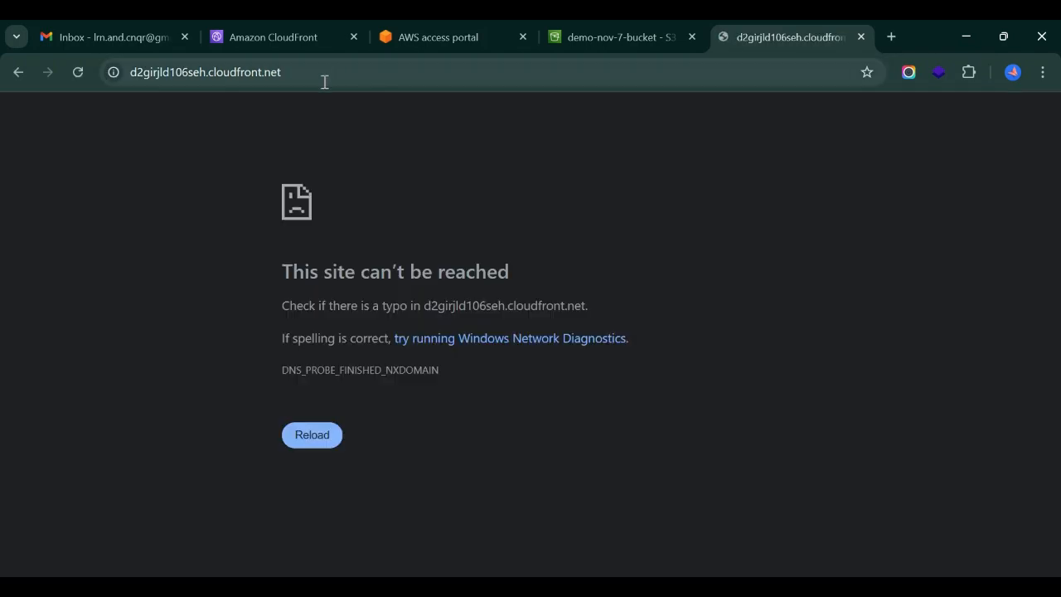
{"action": "left_click", "coordinate": [360, 73]}
{"action": "type", "text": "/i"}
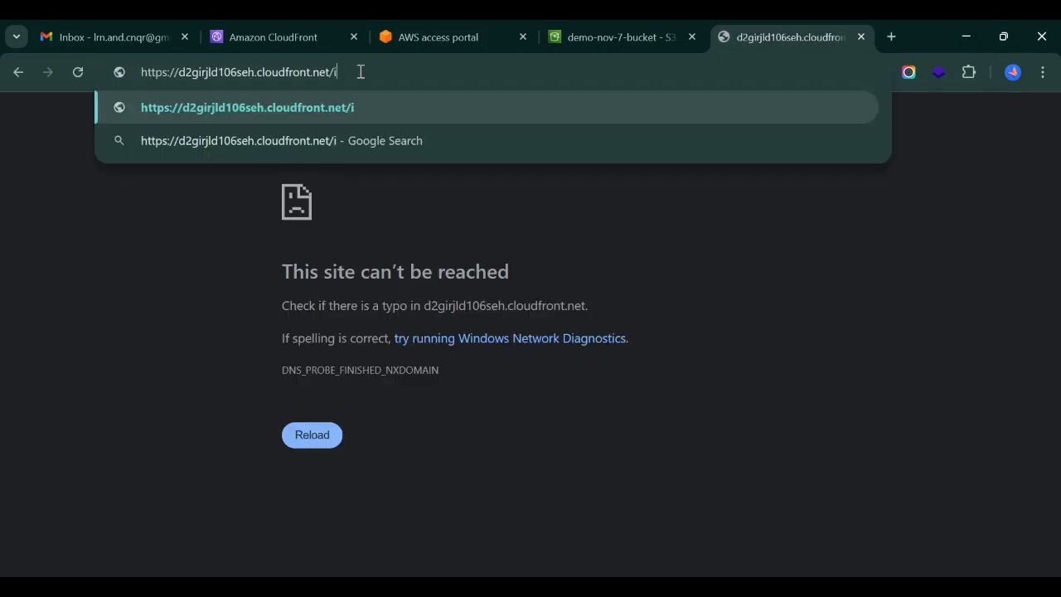
{"action": "type", "text": "ndex.html"}
{"action": "key", "text": "Return"}
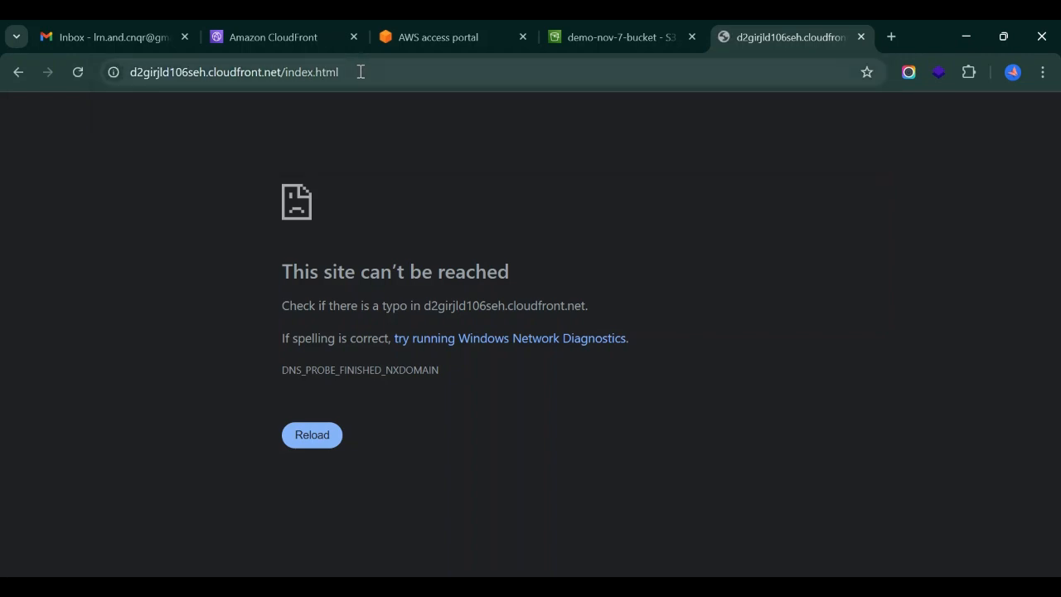
Step: Look over the bucket's permissions in S3, check the distribution's deployment in the CloudFront list and open its details
{"action": "left_click", "coordinate": [563, 30]}
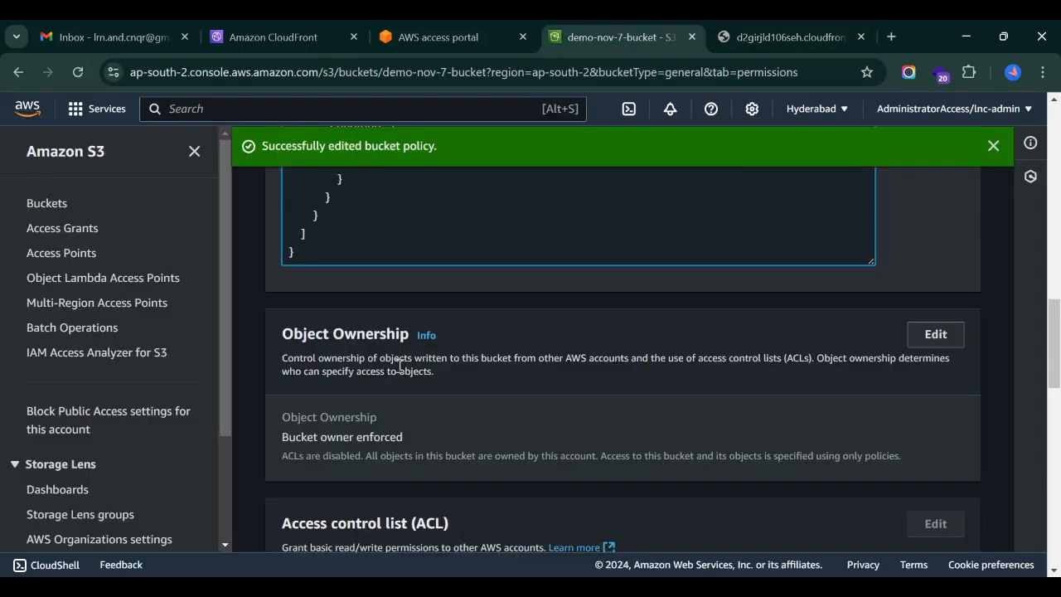
{"action": "scroll", "coordinate": [500, 345], "scroll_direction": "up", "scroll_amount": 3}
{"action": "left_click", "coordinate": [283, 27]}
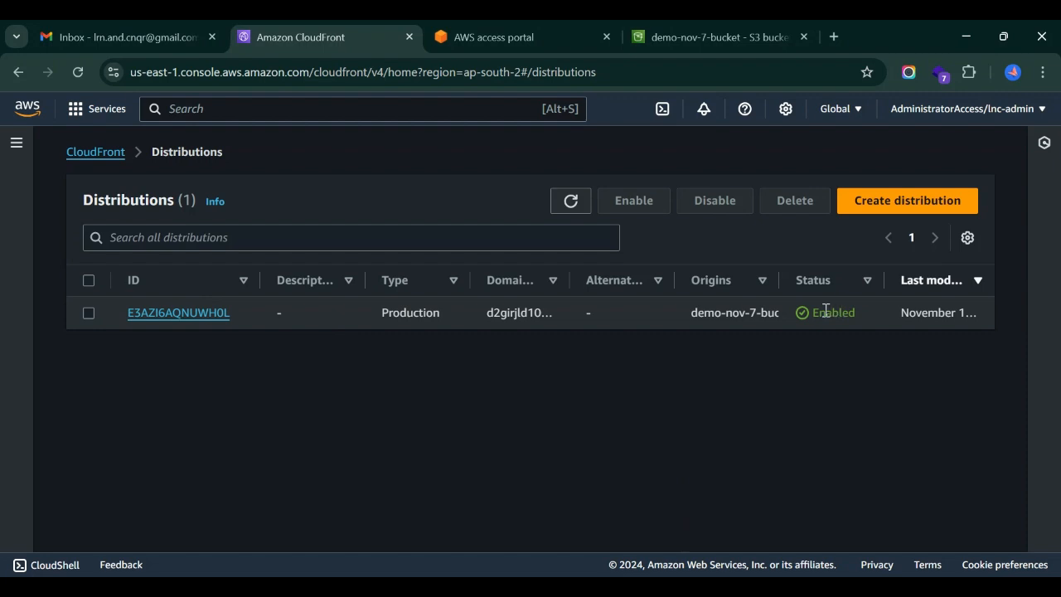
{"action": "left_click", "coordinate": [195, 322]}
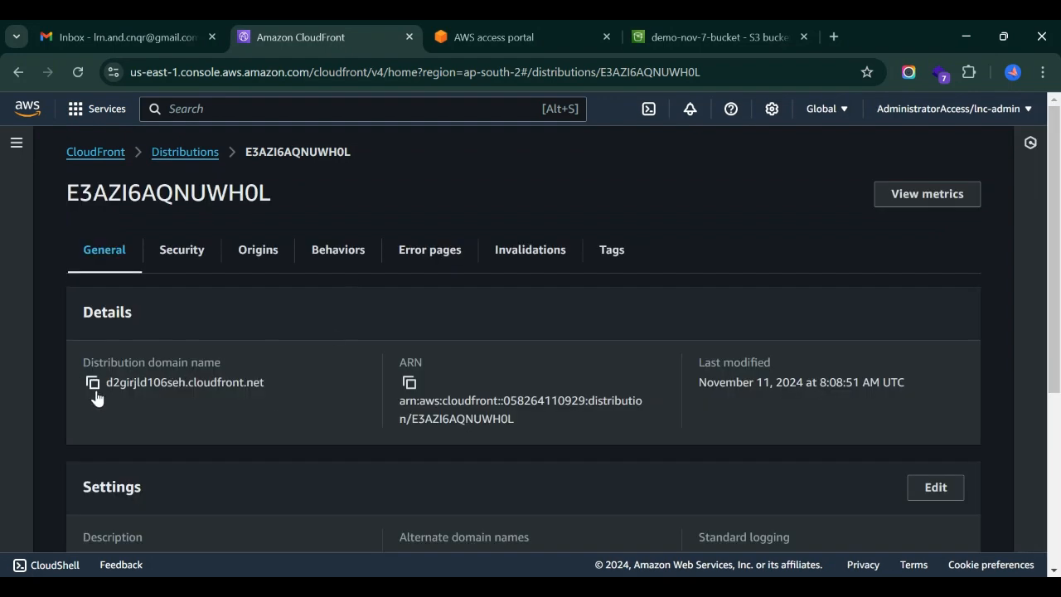
Step: Copy the distribution domain name again and load its root address in a new browser tab
{"action": "left_click", "coordinate": [93, 383]}
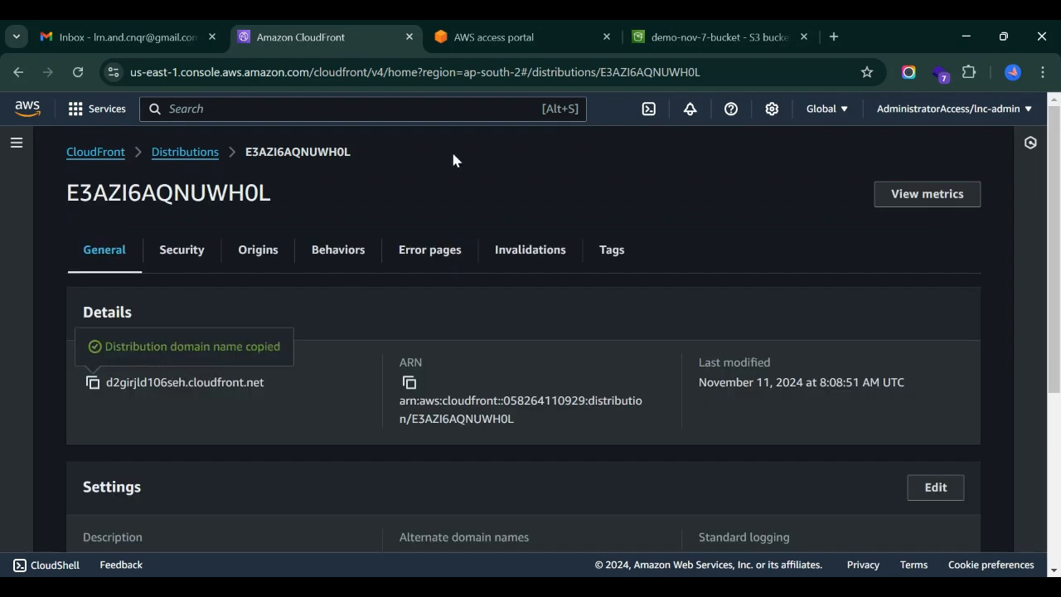
{"action": "left_click", "coordinate": [834, 36]}
{"action": "key", "text": "ctrl+v"}
{"action": "key", "text": "Return"}
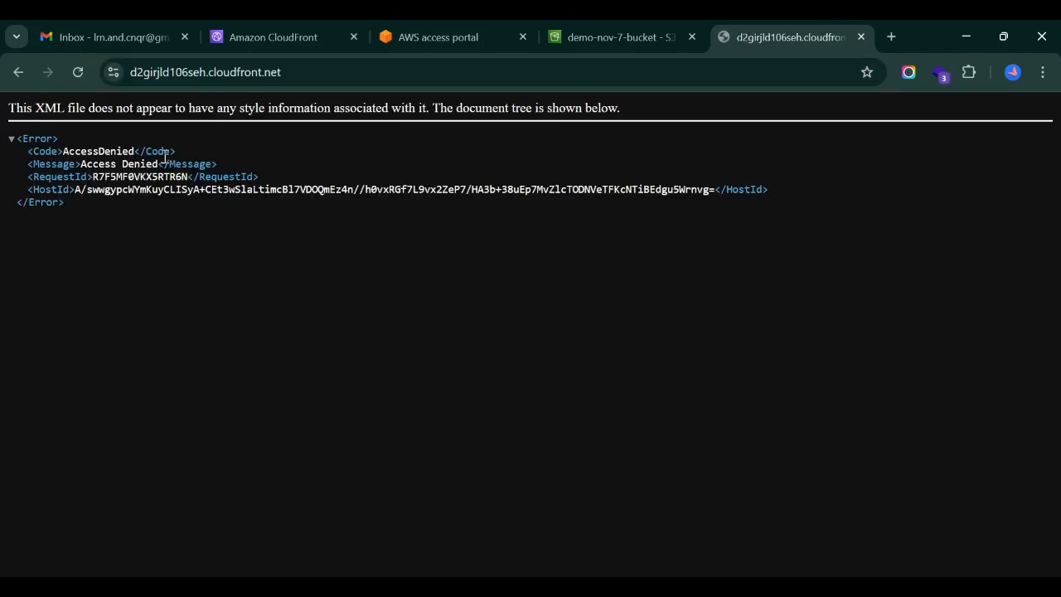
Step: Load the bucket's web page through CloudFront by adding /index.html to the distribution's address
{"action": "left_click", "coordinate": [308, 71]}
{"action": "left_click", "coordinate": [345, 75]}
{"action": "type", "text": "//"}
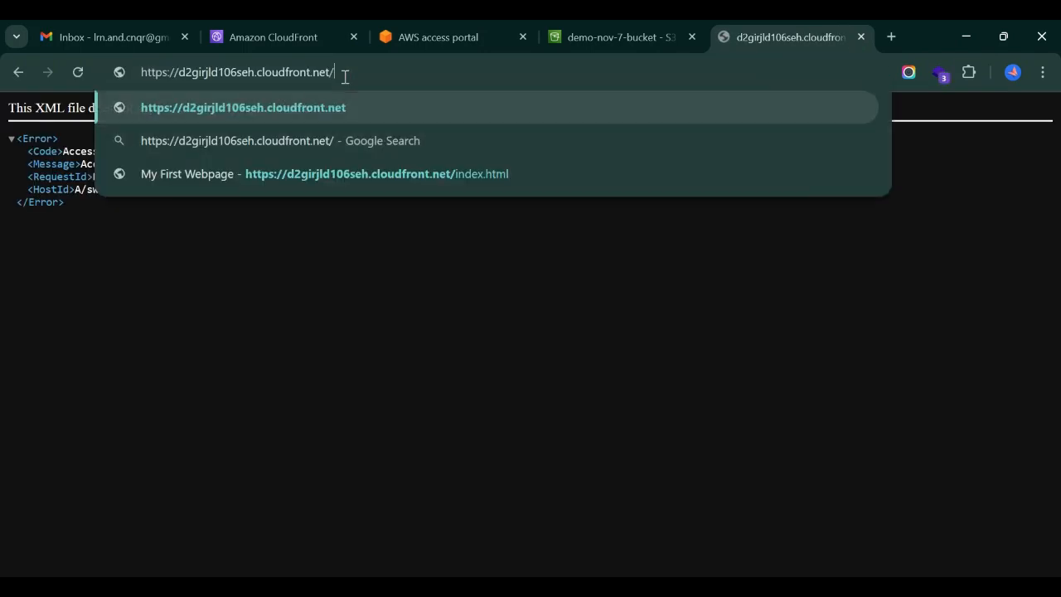
{"action": "type", "text": "index"}
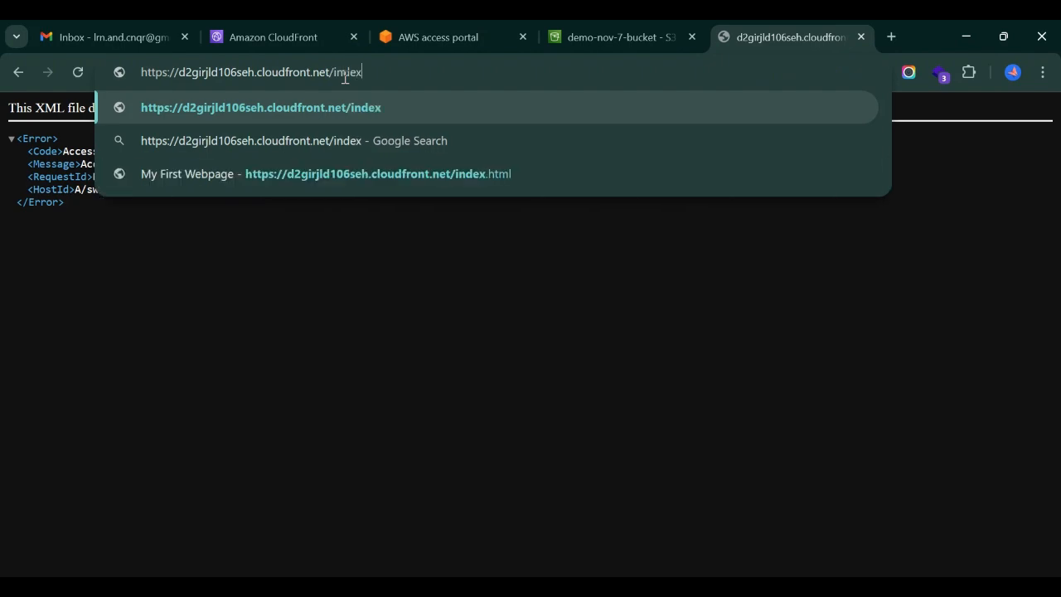
{"action": "type", "text": "."}
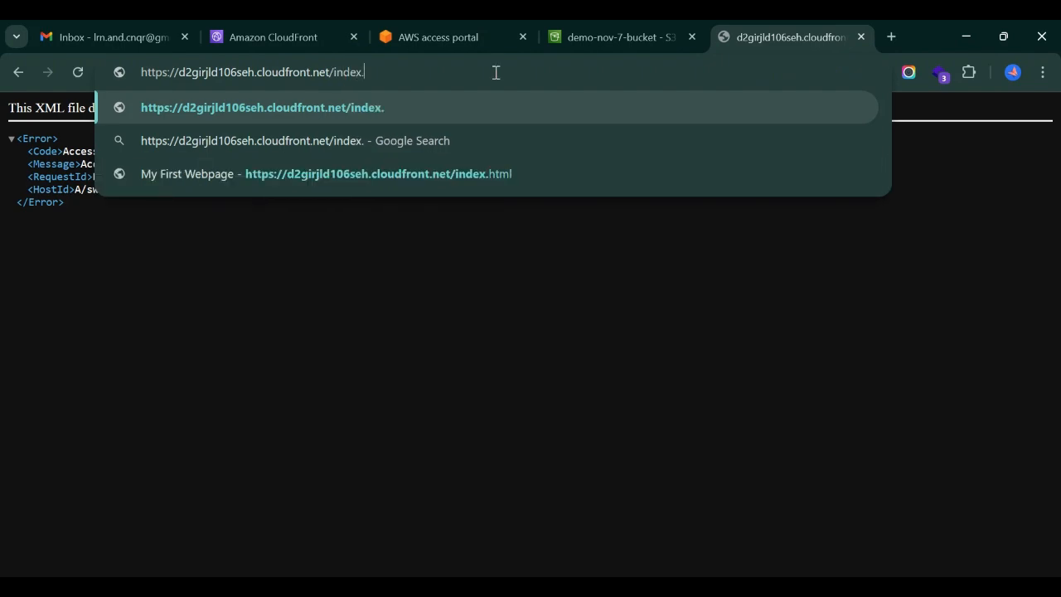
{"action": "type", "text": "html"}
{"action": "key", "text": "Return"}
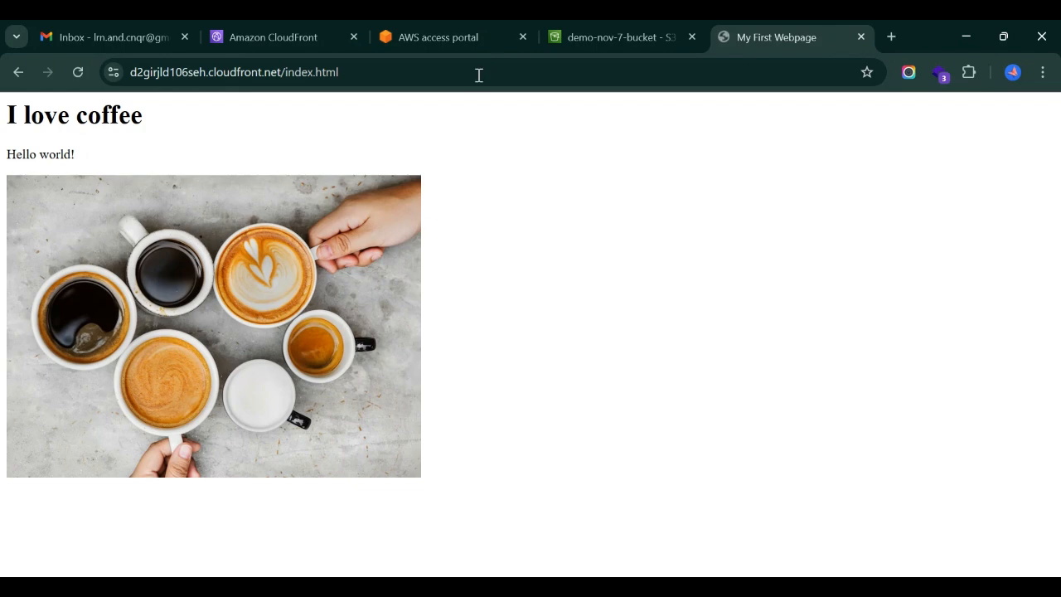
Step: Replace index.html with coffee.jpg in the CloudFront address and load the image directly
{"action": "left_click", "coordinate": [288, 72]}
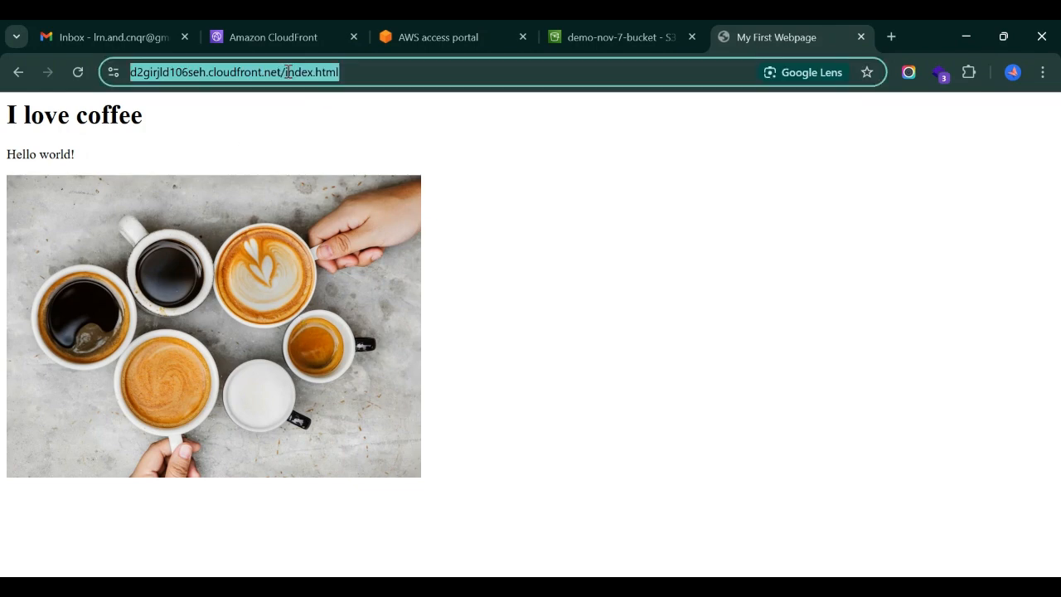
{"action": "left_click", "coordinate": [349, 68]}
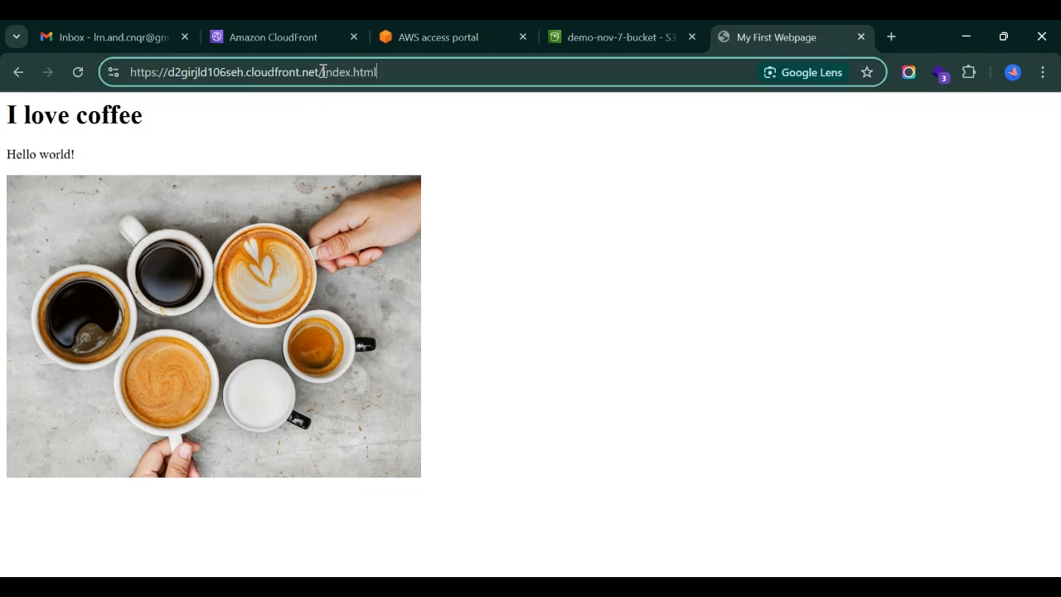
{"action": "left_click_drag", "start_coordinate": [323, 71], "coordinate": [390, 72]}
{"action": "type", "text": "co"}
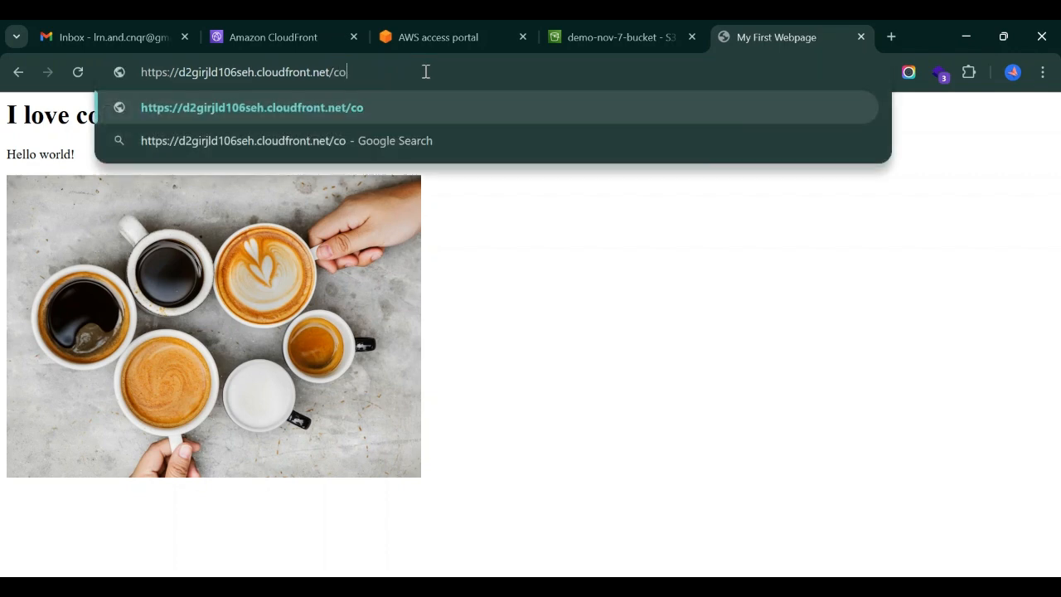
{"action": "type", "text": "ffee"}
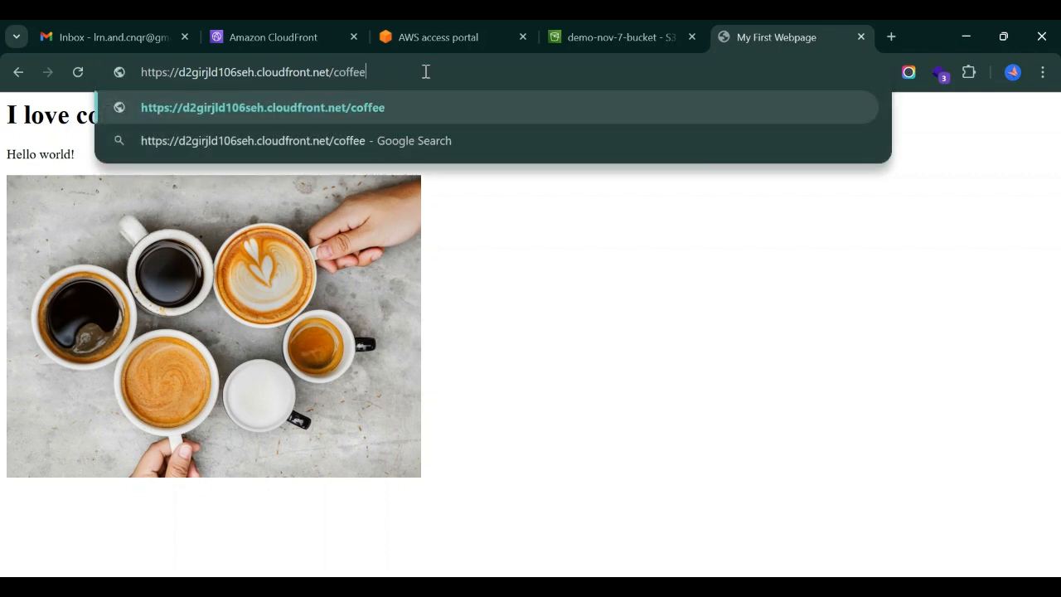
{"action": "type", "text": ".jpg"}
{"action": "key", "text": "Return"}
Step: Replace coffee.jpg with images/beach.jpg in the CloudFront address and load the beach image
{"action": "left_click", "coordinate": [424, 73]}
{"action": "left_click", "coordinate": [417, 72]}
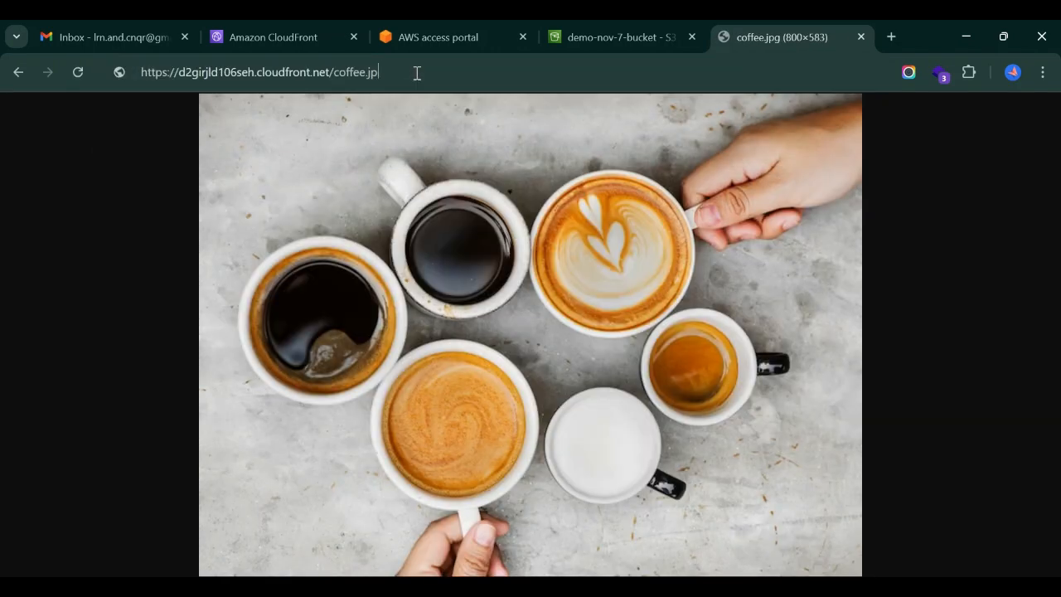
{"action": "key", "text": "BackSpace"}
{"action": "key", "text": "BackSpace"}
{"action": "key", "text": "BackSpace"}
{"action": "key", "text": "BackSpace"}
{"action": "key", "text": "BackSpace"}
{"action": "key", "text": "BackSpace"}
{"action": "key", "text": "BackSpace"}
{"action": "key", "text": "BackSpace"}
{"action": "key", "text": "BackSpace"}
{"action": "key", "text": "BackSpace"}
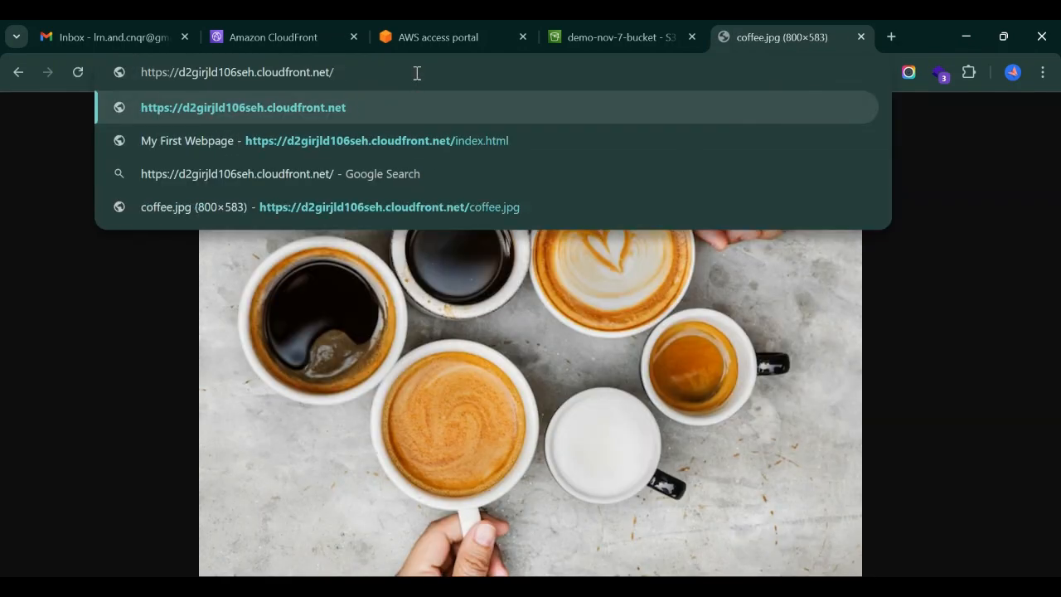
{"action": "type", "text": "images/bea"}
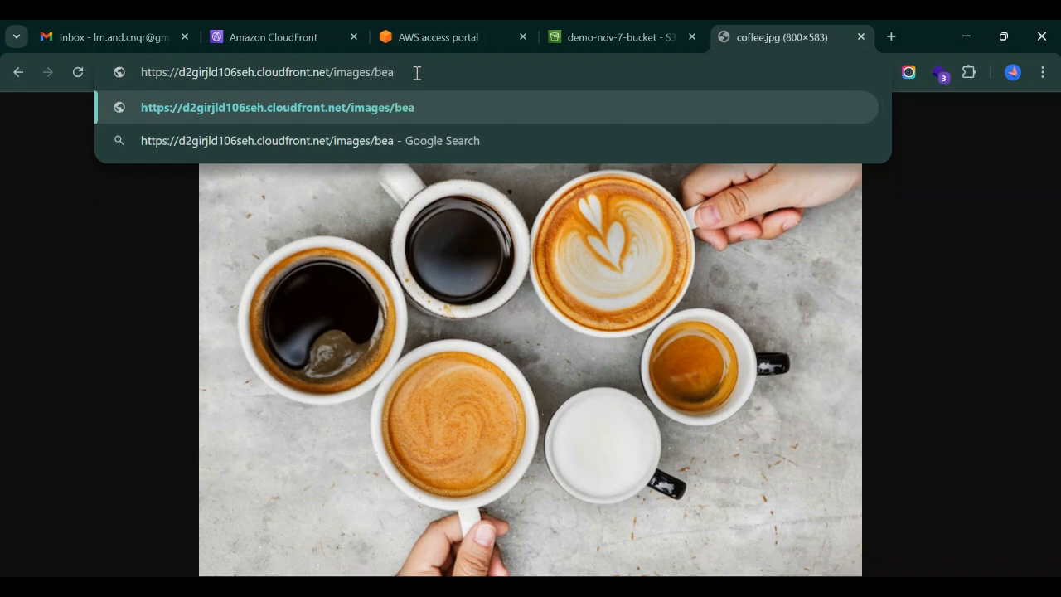
{"action": "type", "text": "ch.jpg"}
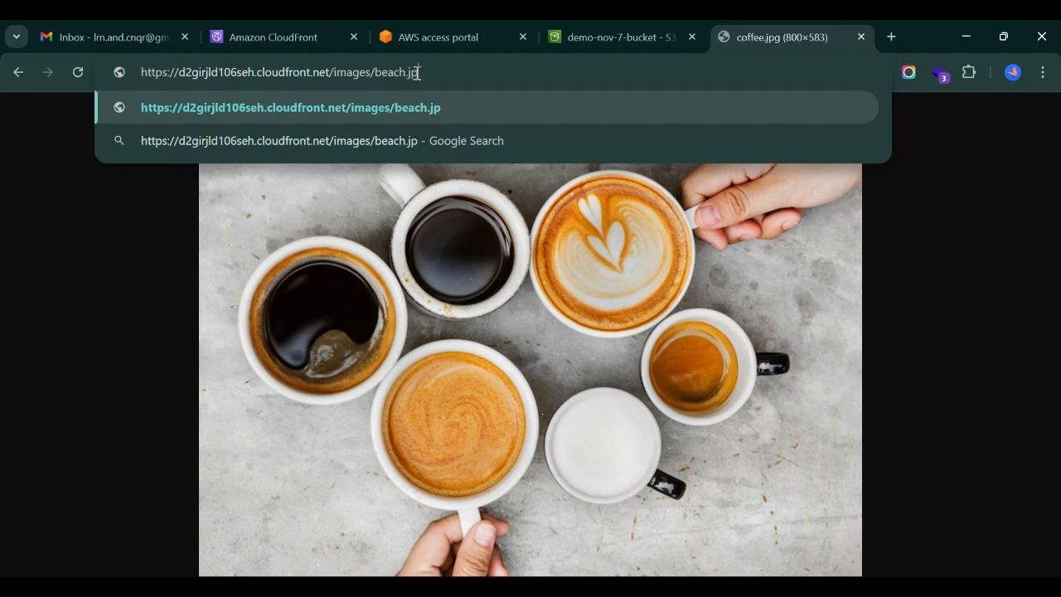
{"action": "key", "text": "Return"}
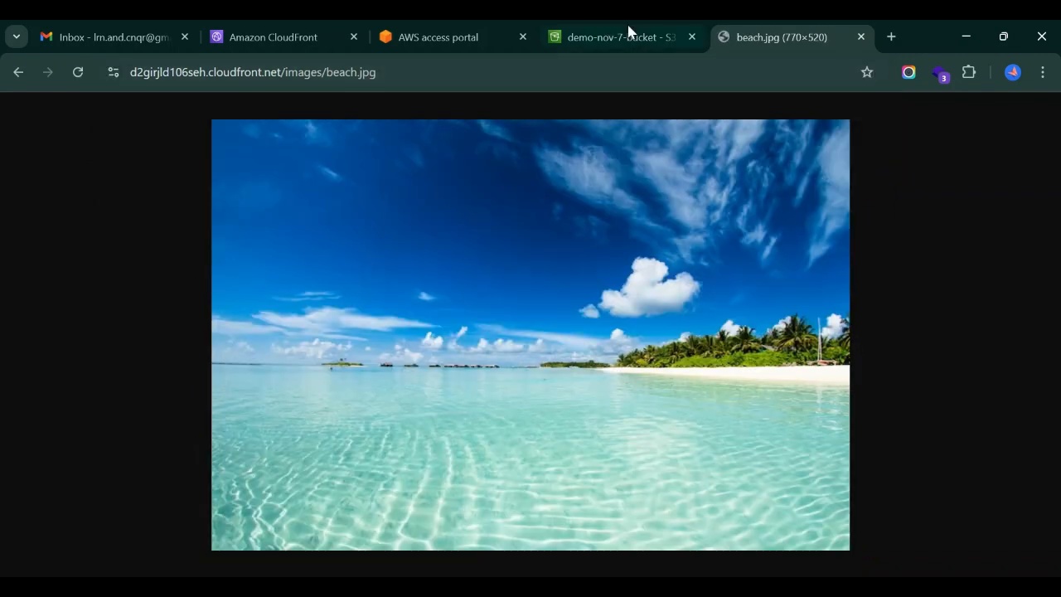
Step: Glance at the bucket's objects in S3, then replace images/beach.jpg with index.html in the CloudFront address and load the web page
{"action": "left_click", "coordinate": [608, 33]}
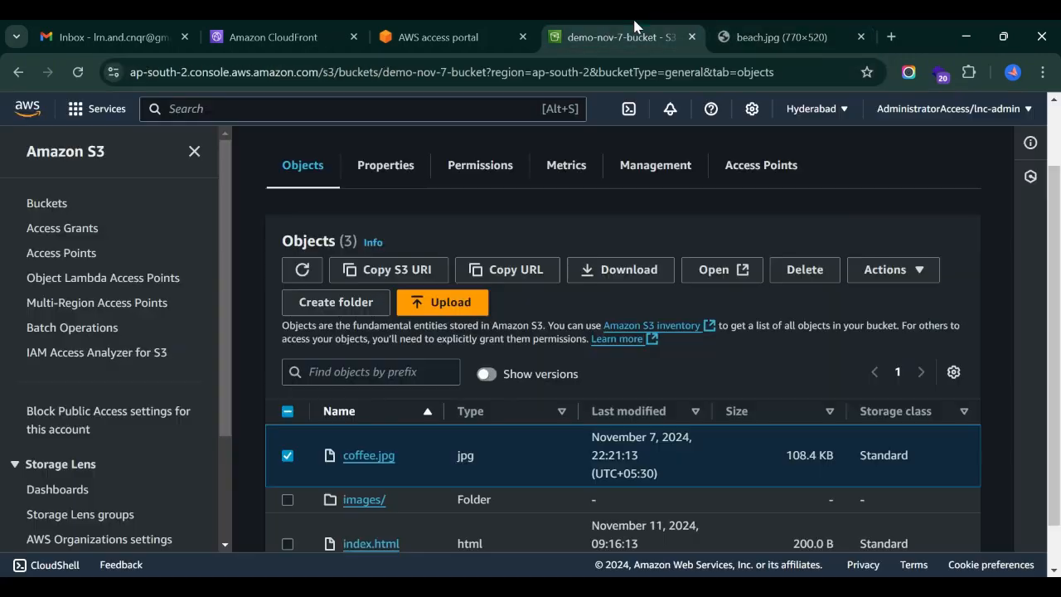
{"action": "left_click", "coordinate": [796, 36]}
{"action": "left_click", "coordinate": [361, 73]}
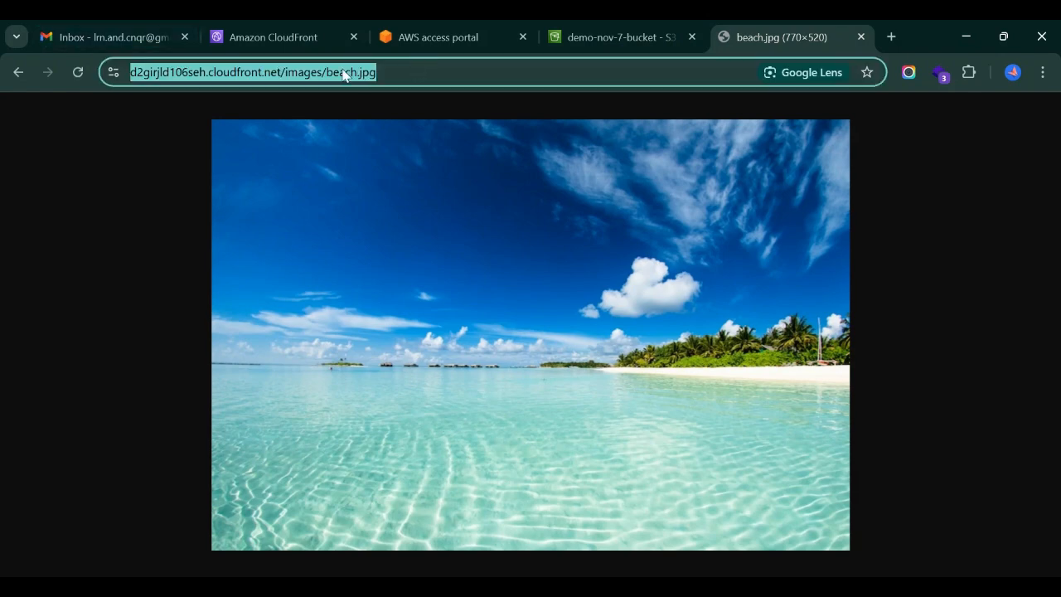
{"action": "left_click", "coordinate": [285, 73]}
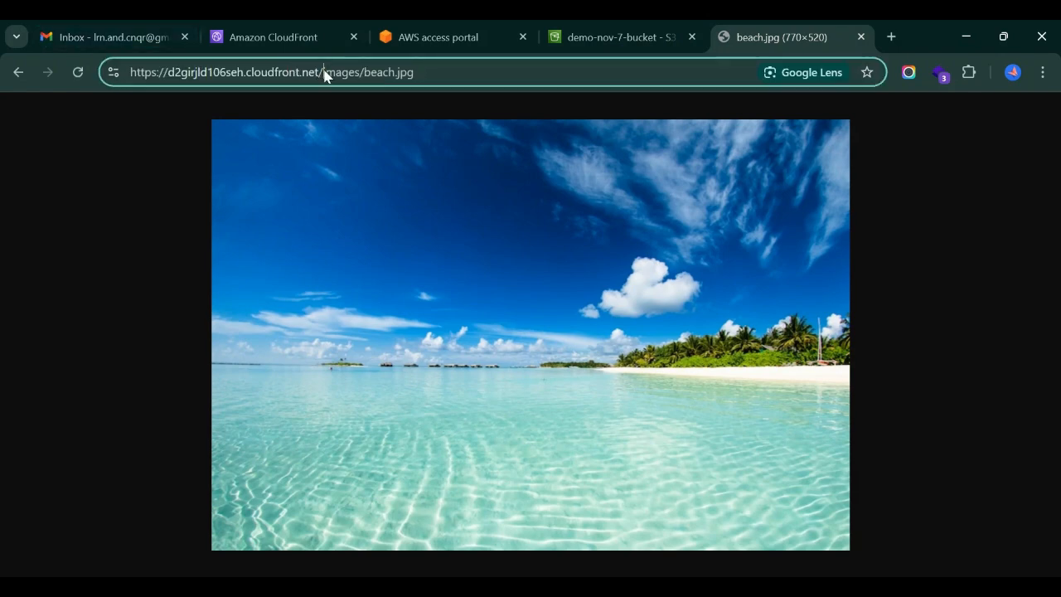
{"action": "left_click_drag", "start_coordinate": [324, 73], "coordinate": [478, 66]}
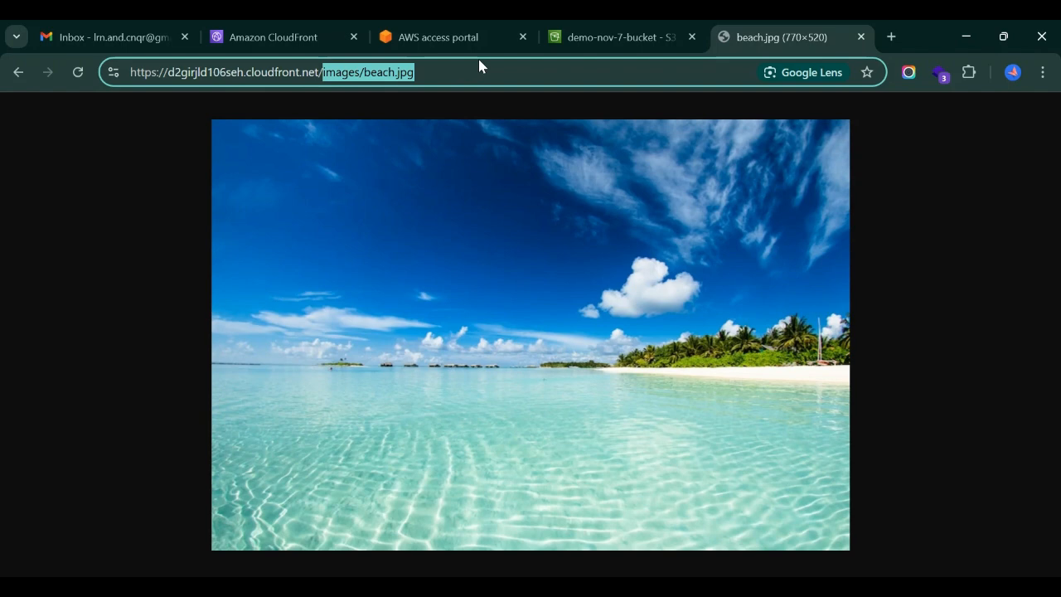
{"action": "type", "text": "inde"}
{"action": "key", "text": "Return"}
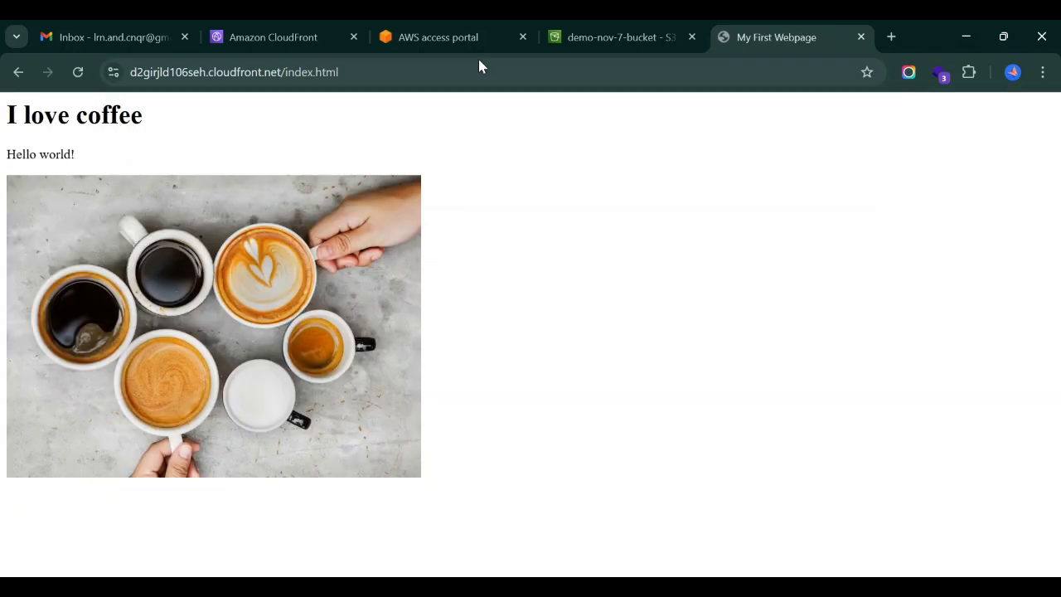
Step: Return to the distribution in the CloudFront console and look over its general details and settings
{"action": "left_click", "coordinate": [262, 32]}
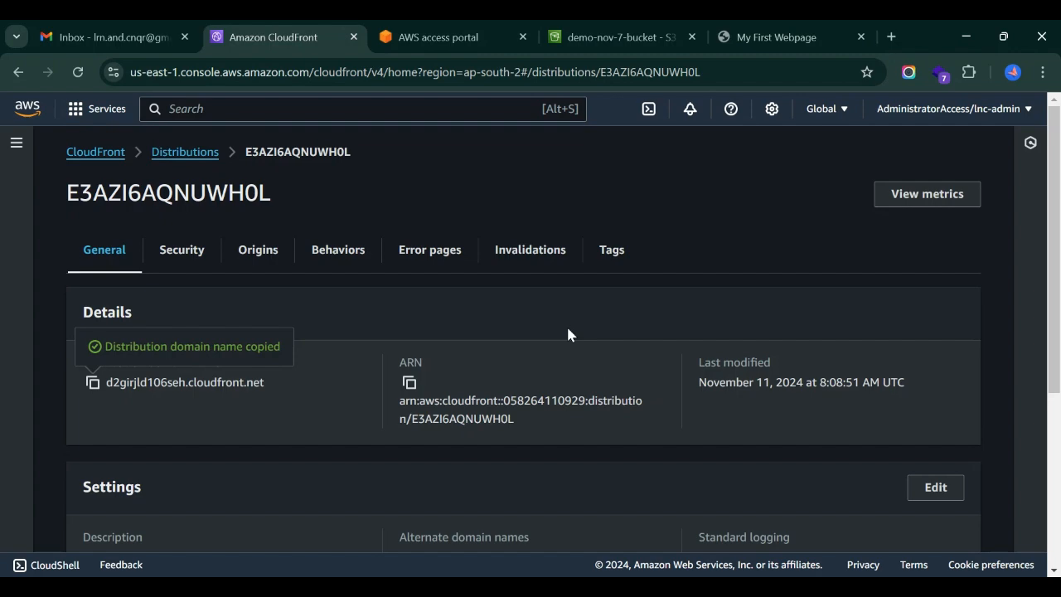
{"action": "scroll", "coordinate": [569, 330], "scroll_direction": "down", "scroll_amount": 3}
{"action": "scroll", "coordinate": [569, 330], "scroll_direction": "up", "scroll_amount": 3}
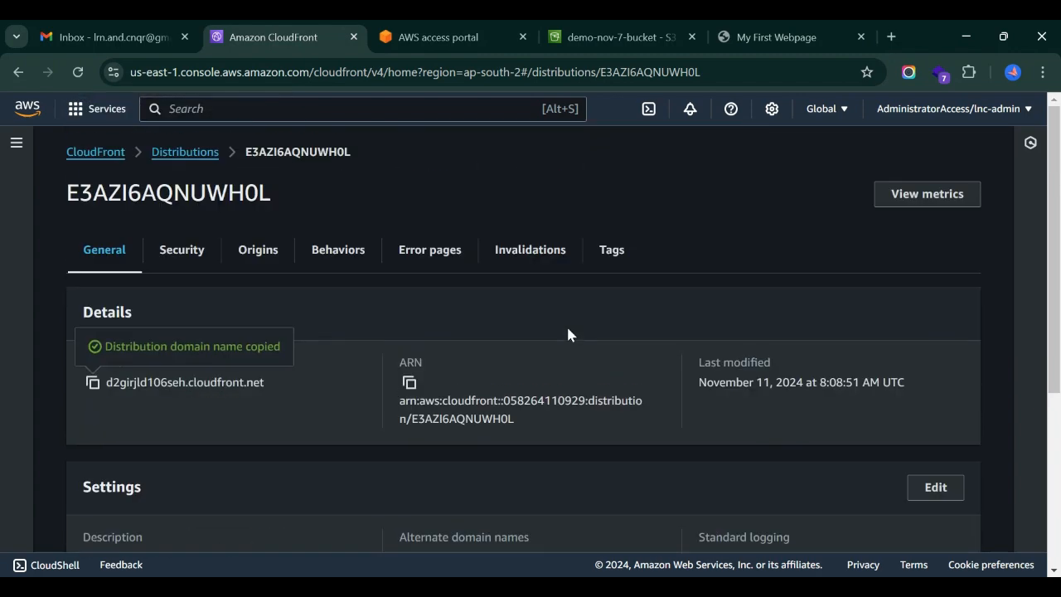